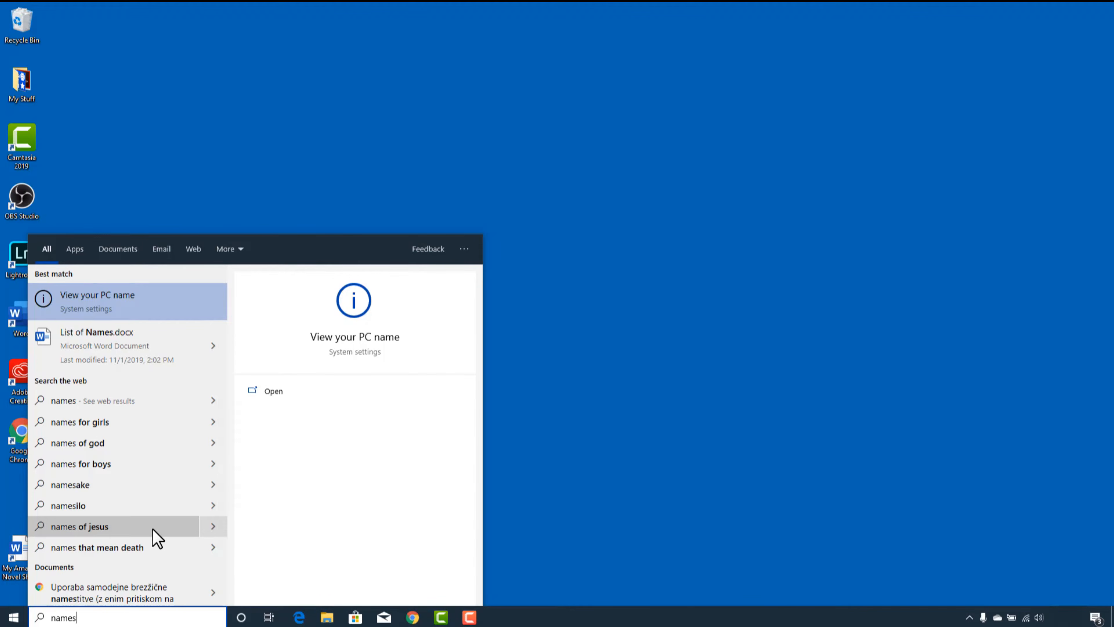
Search the Western Digital 500 GB (C:) drive for "windows".
{"action": "left_click", "coordinate": [588, 492]}
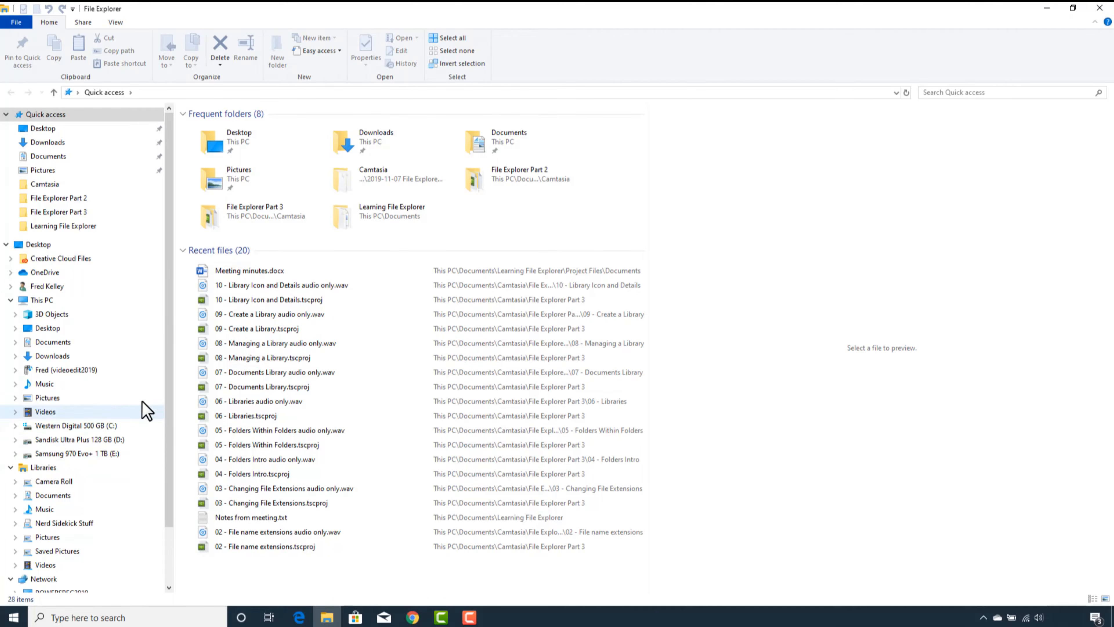
{"action": "left_click", "coordinate": [48, 302]}
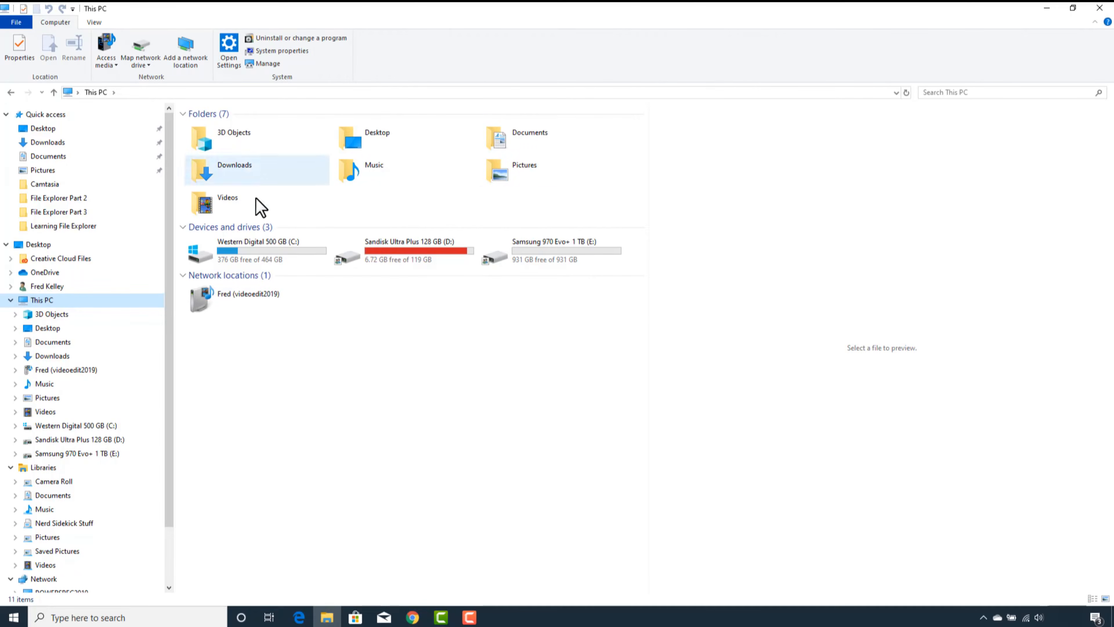
{"action": "left_click", "coordinate": [111, 426]}
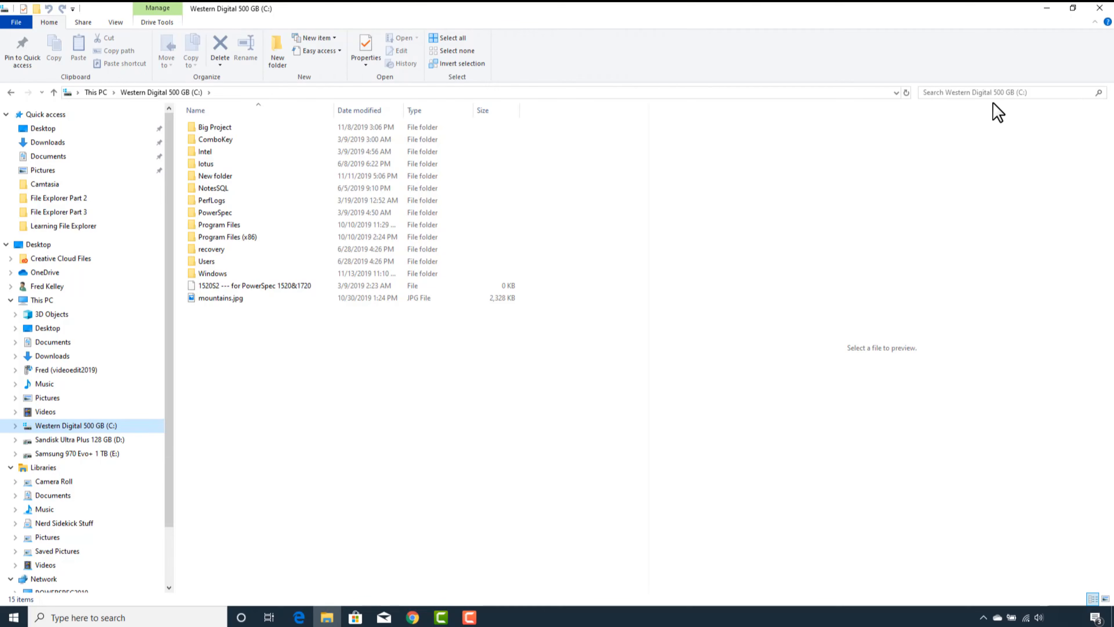
{"action": "left_click", "coordinate": [993, 93]}
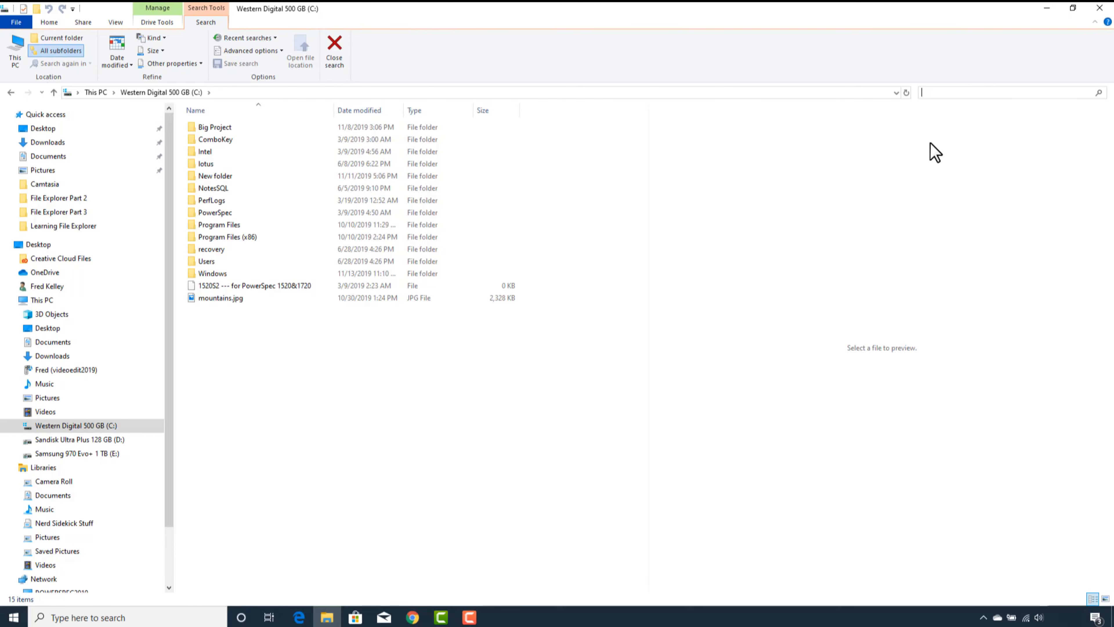
{"action": "type", "text": "windows"}
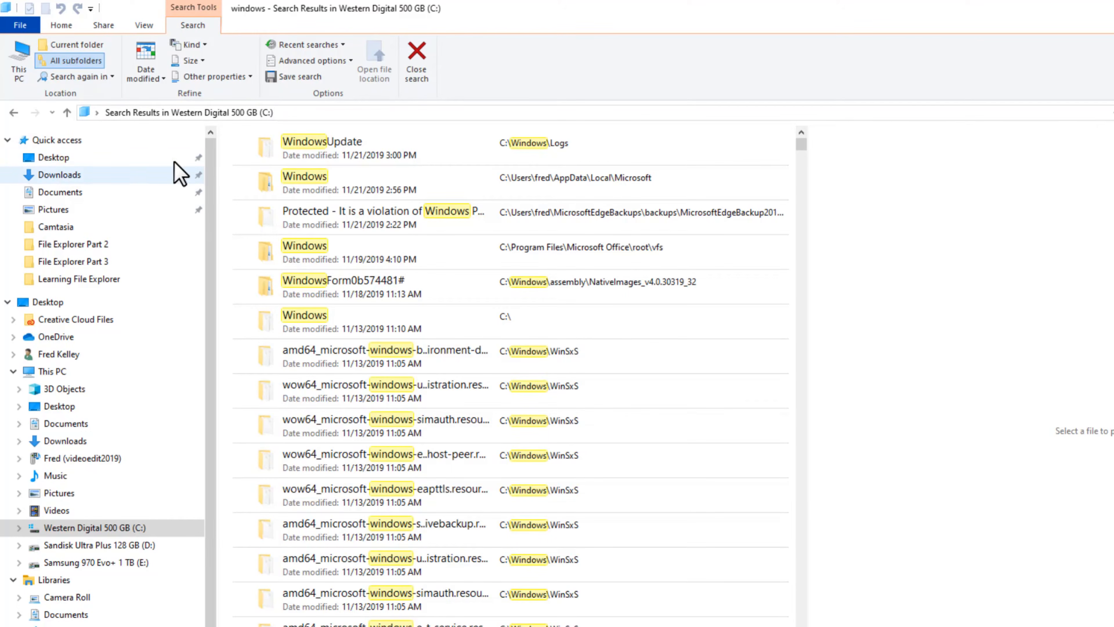
Refine the windows search to pictures of medium size (1 - 128 MB).
{"action": "left_click", "coordinate": [204, 45]}
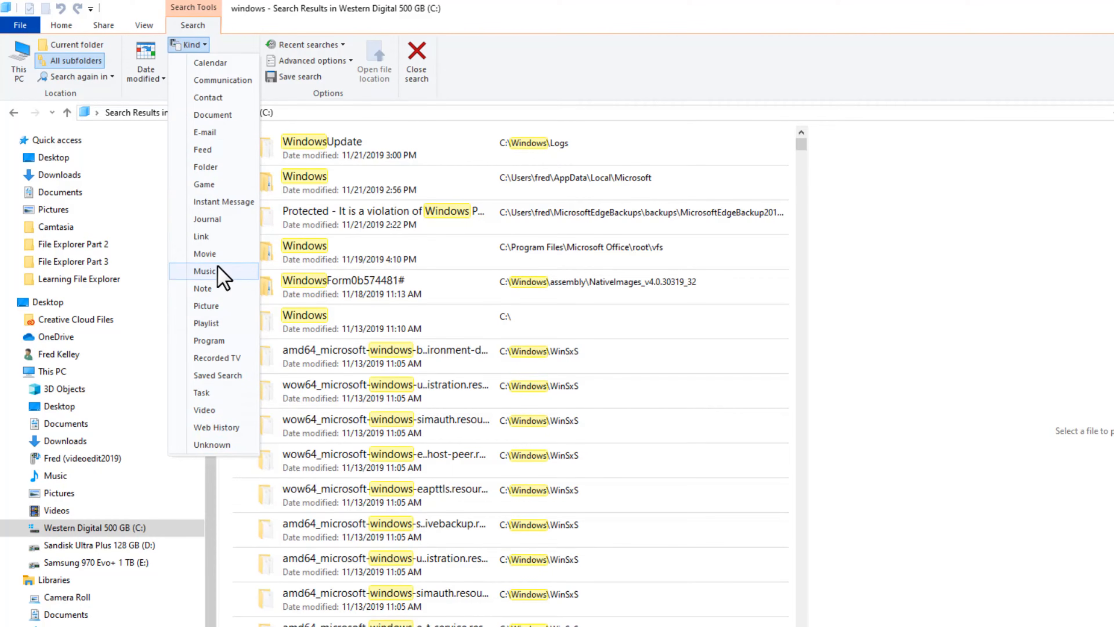
{"action": "left_click", "coordinate": [235, 307]}
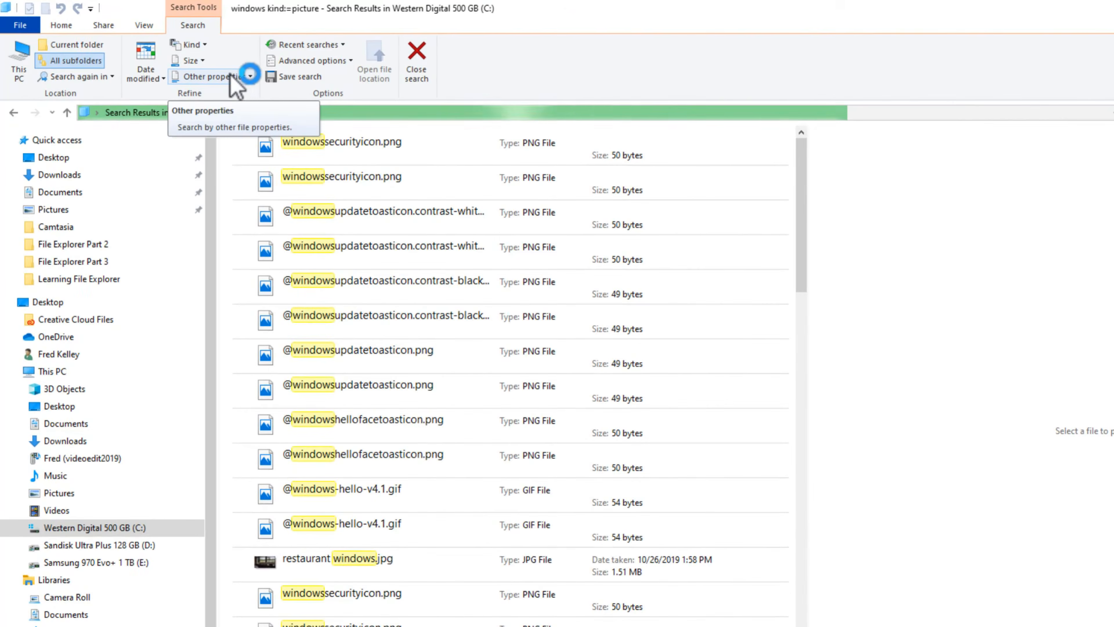
{"action": "left_click", "coordinate": [198, 61]}
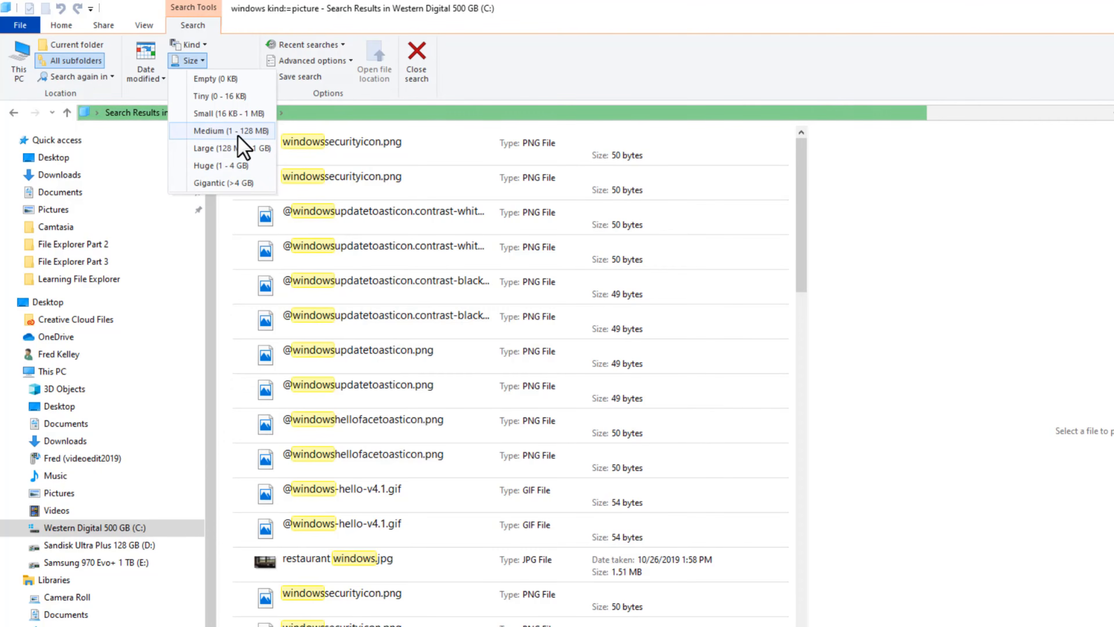
{"action": "left_click", "coordinate": [229, 131]}
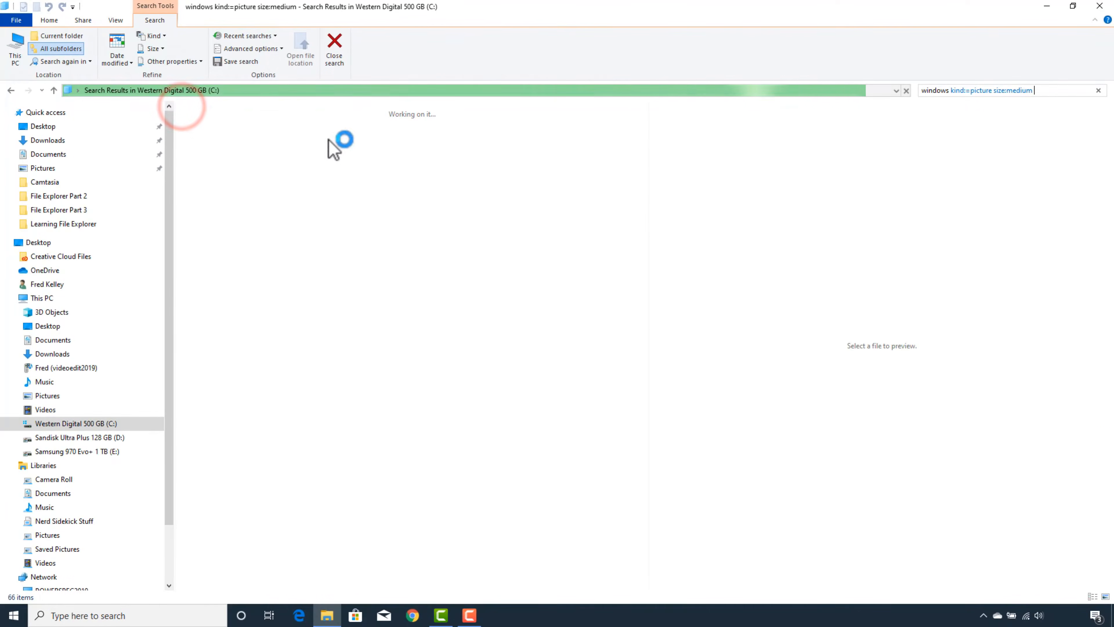
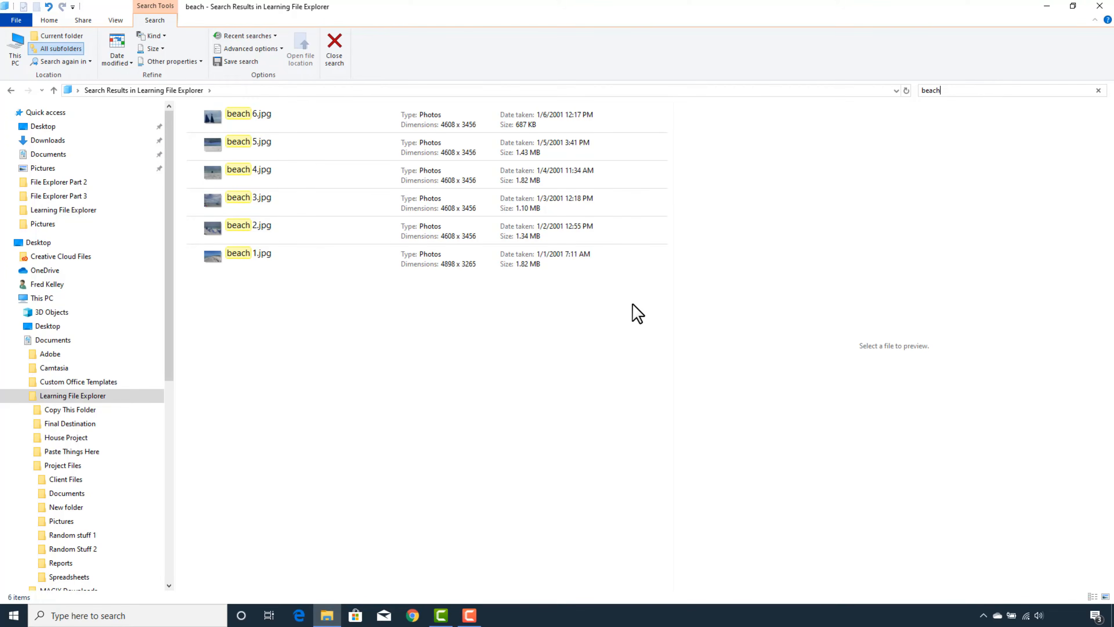
Show the beach search results in Details layout and widen the Folder path column to fit the full paths.
{"action": "left_click", "coordinate": [122, 20]}
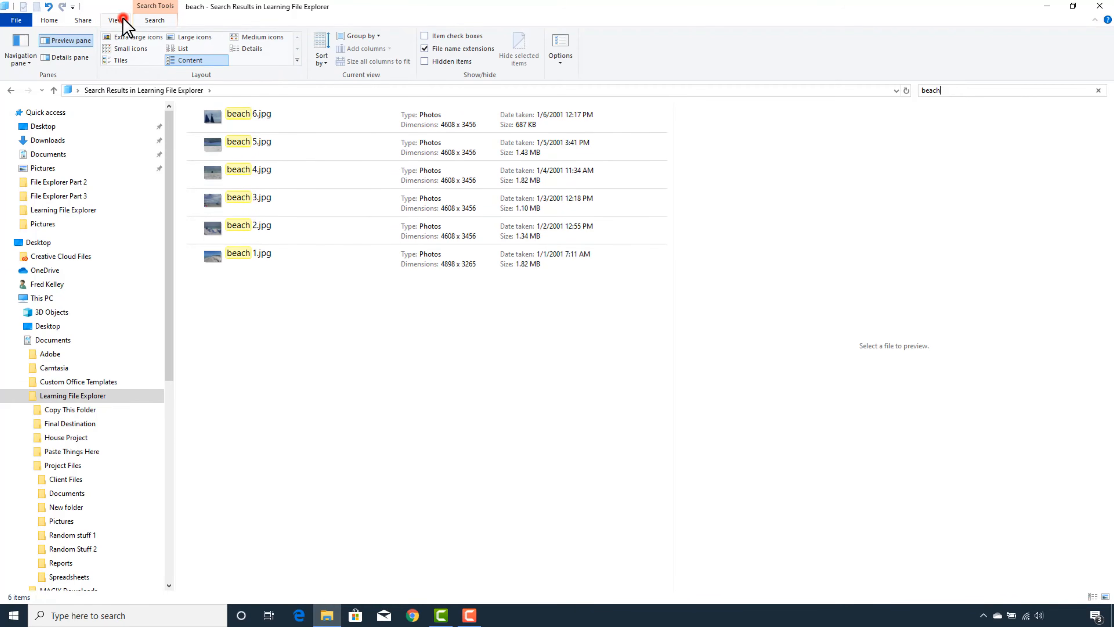
{"action": "left_click", "coordinate": [270, 51]}
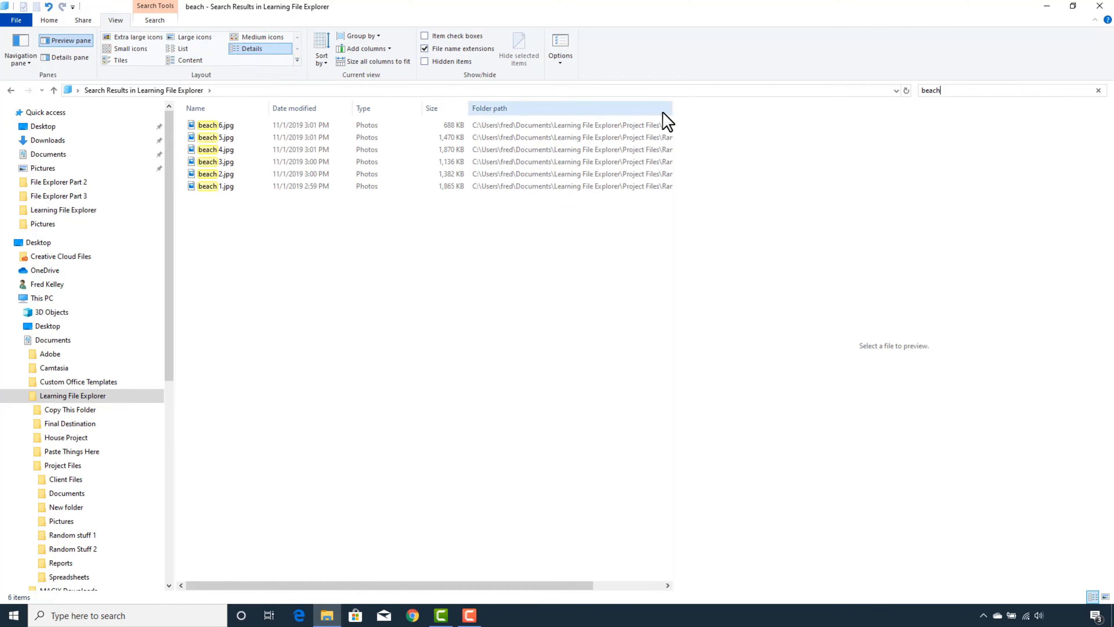
{"action": "left_click_drag", "start_coordinate": [672, 118], "coordinate": [732, 121]}
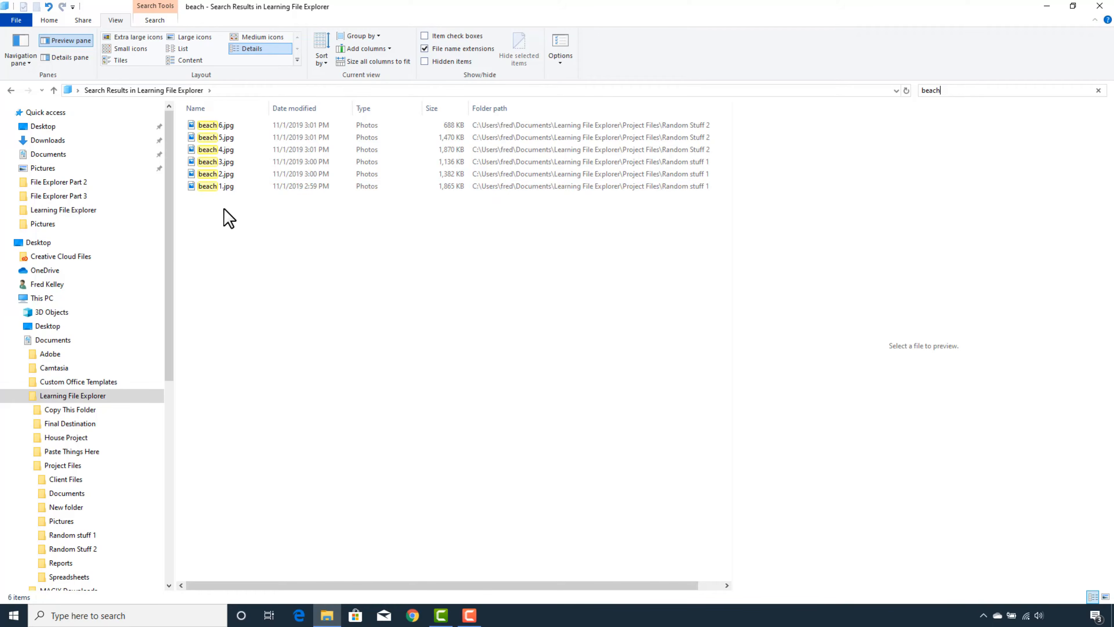
Move all the beach photos found into the Project Files Pictures folder and check both Random Stuff folders and Pictures.
{"action": "left_click_drag", "start_coordinate": [225, 208], "coordinate": [71, 524]}
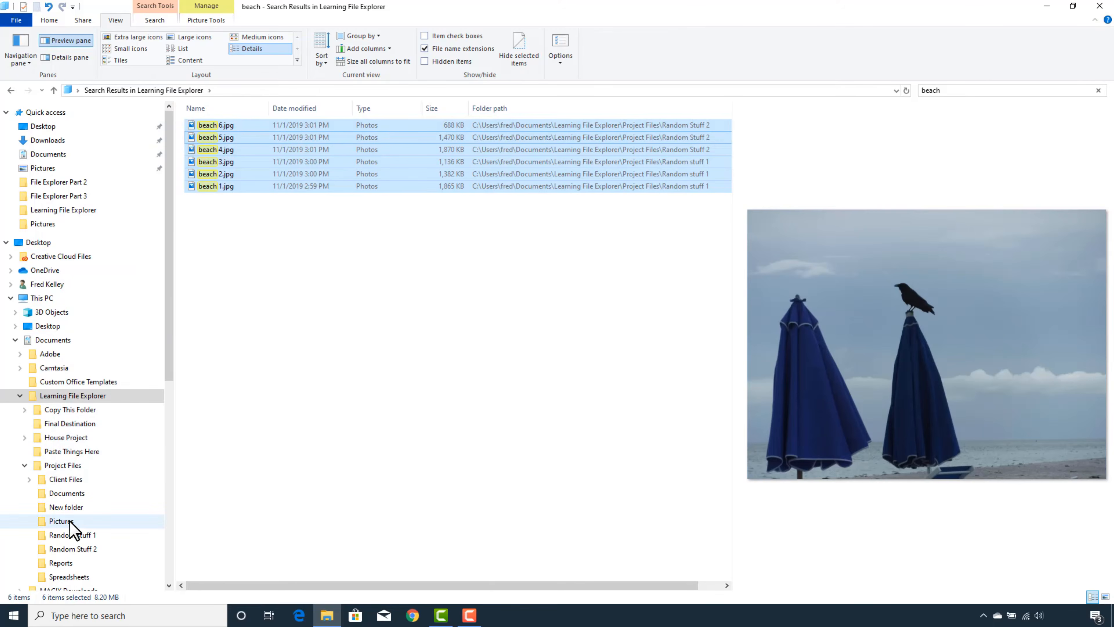
{"action": "left_click", "coordinate": [91, 535]}
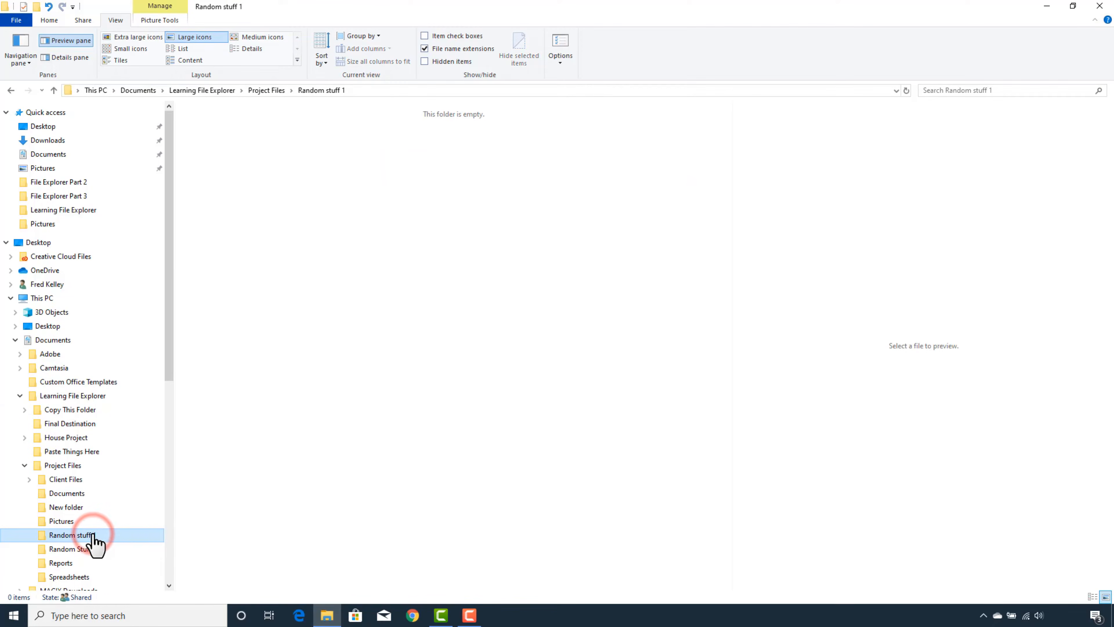
{"action": "left_click", "coordinate": [101, 550]}
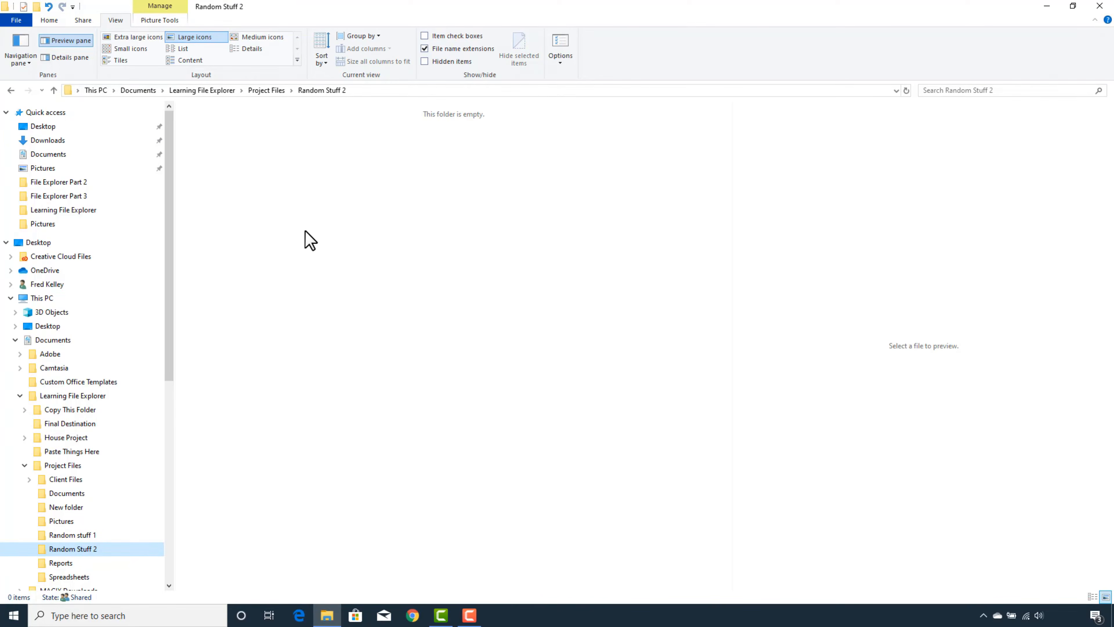
{"action": "left_click", "coordinate": [62, 521]}
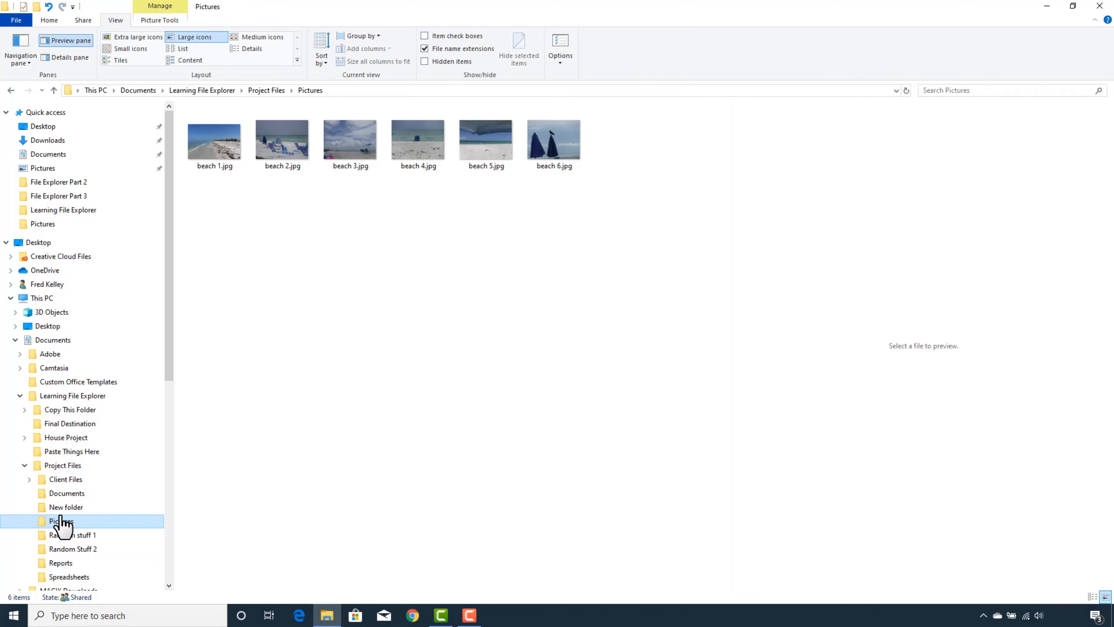
Search the Learning File Explorer folder for "beach", trying the current folder only before returning to all subfolders.
{"action": "left_click", "coordinate": [70, 395]}
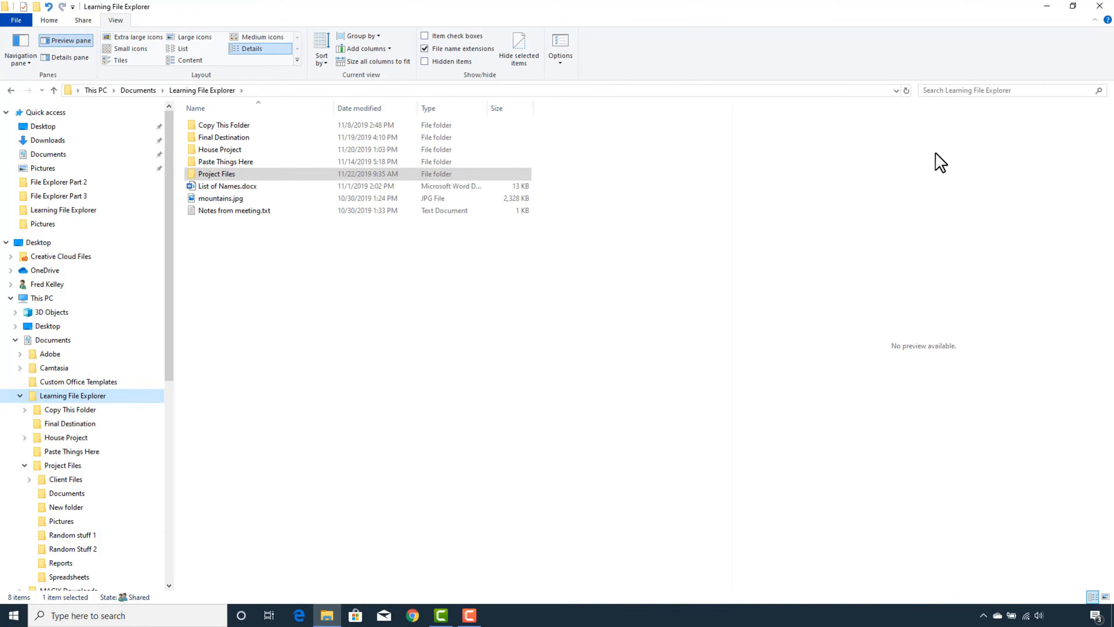
{"action": "left_click", "coordinate": [974, 88]}
{"action": "type", "text": "be"}
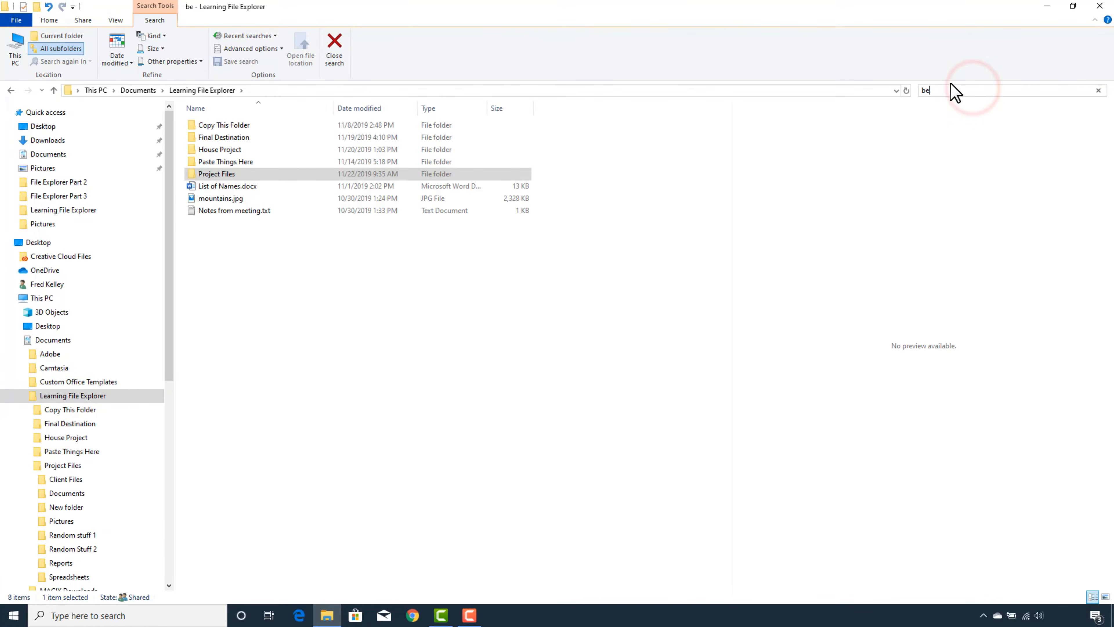
{"action": "type", "text": "ach"}
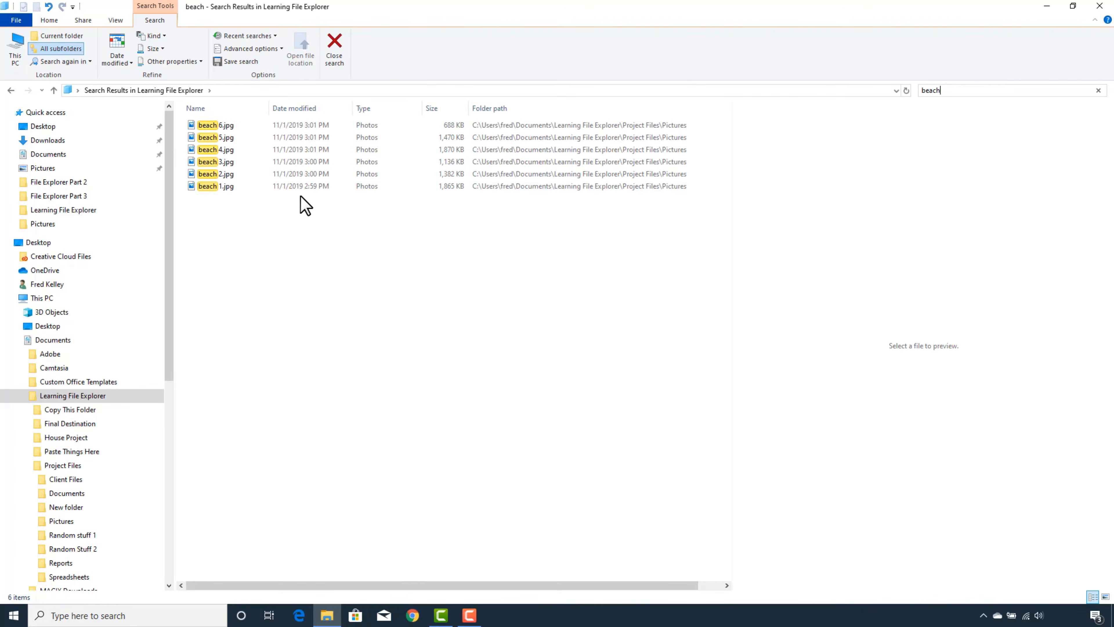
{"action": "left_click", "coordinate": [78, 37]}
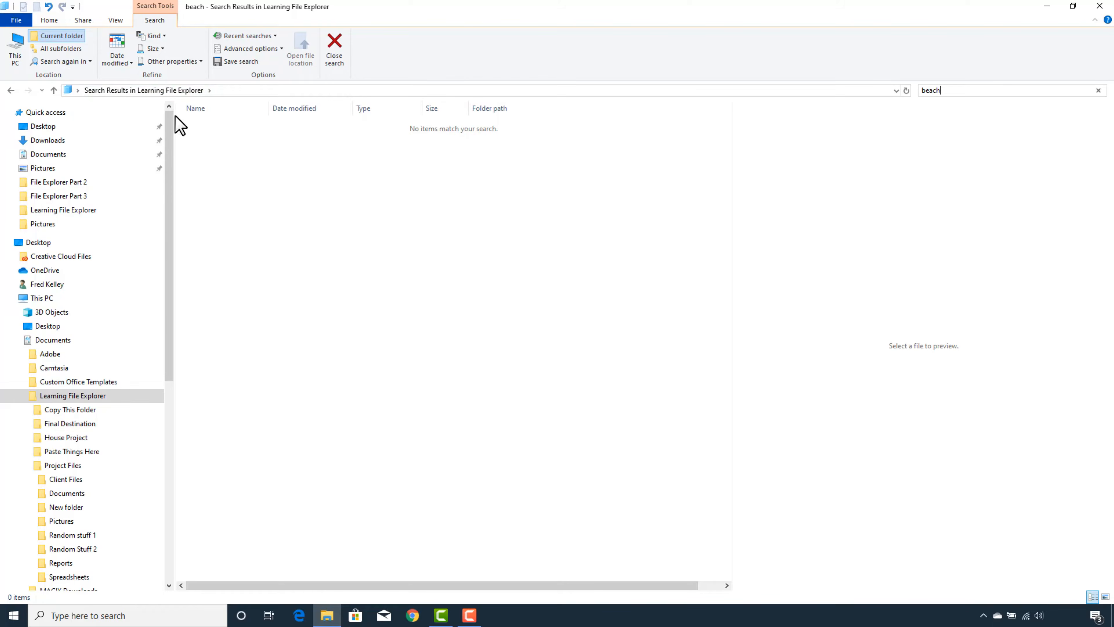
{"action": "left_click", "coordinate": [71, 48]}
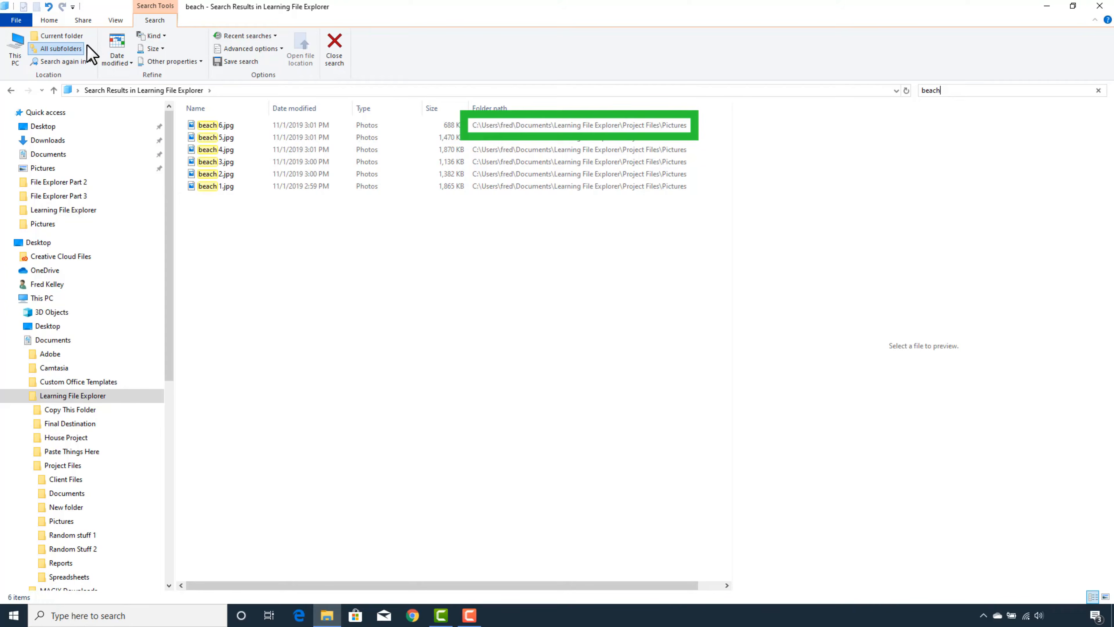
Move beach 6.jpg into the Learning File Explorer folder and limit the beach search to the current folder.
{"action": "left_click", "coordinate": [190, 125]}
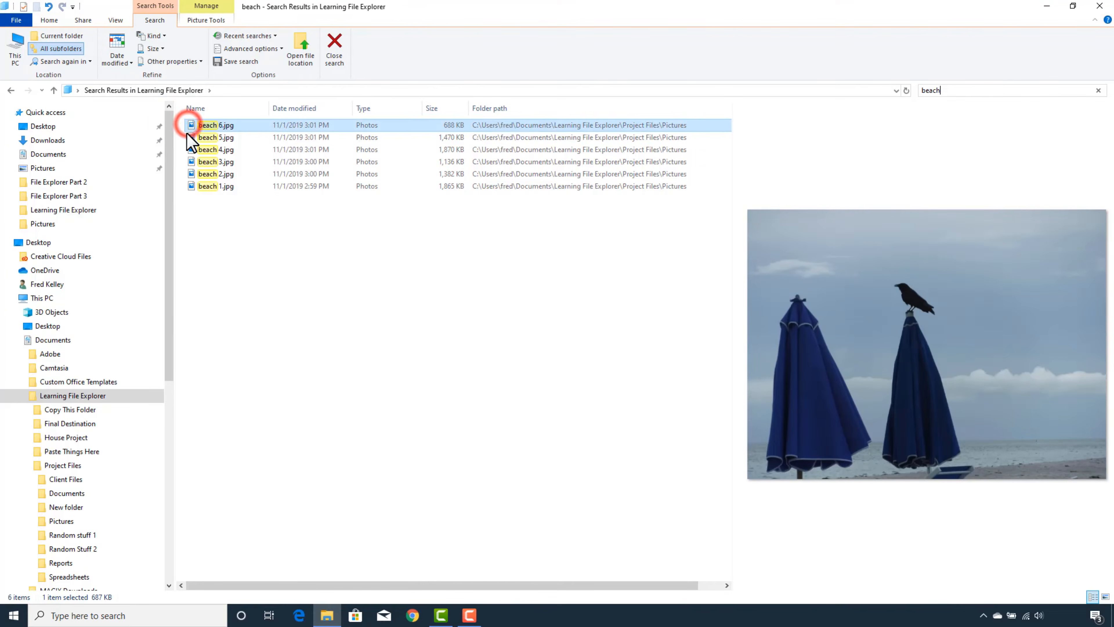
{"action": "left_click_drag", "start_coordinate": [187, 134], "coordinate": [90, 394]}
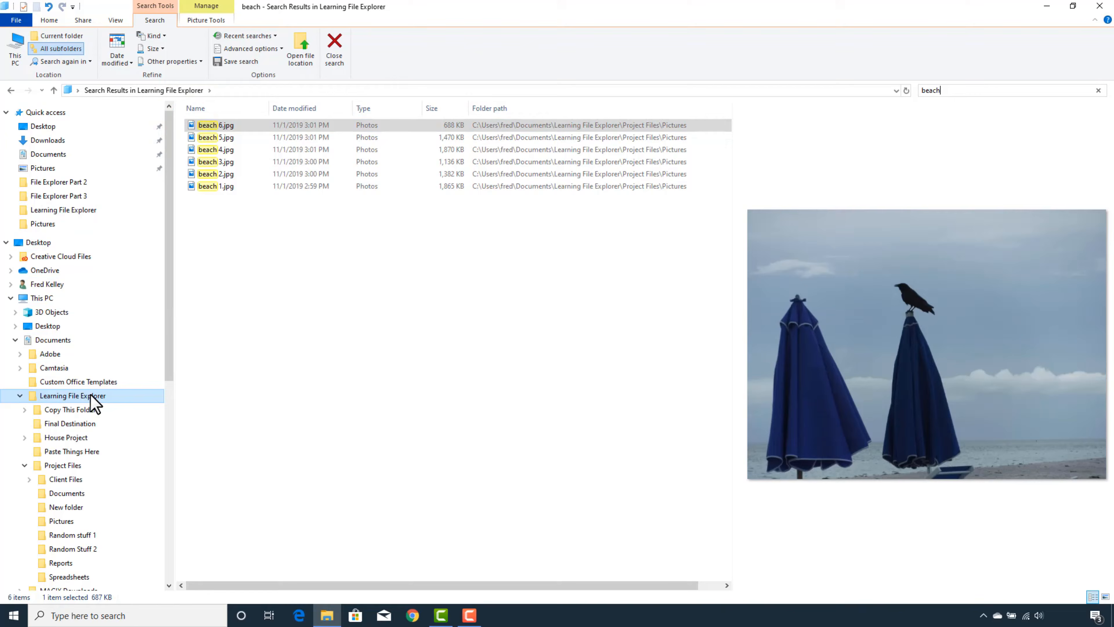
{"action": "left_click", "coordinate": [57, 36]}
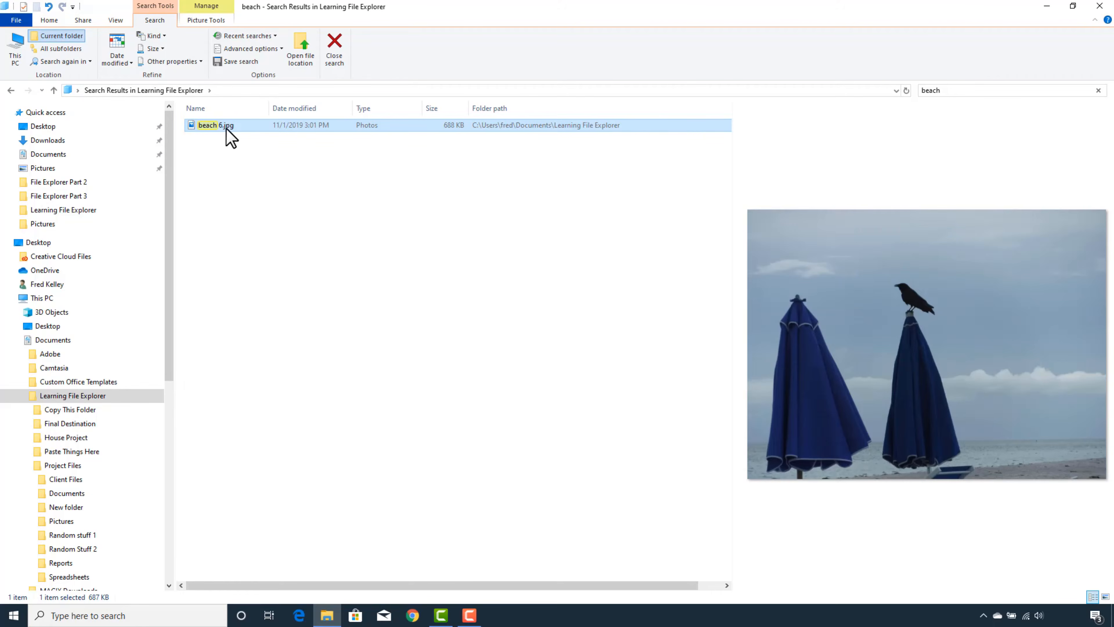
Move beach 6.jpg back into the Pictures folder under Project Files.
{"action": "left_click_drag", "start_coordinate": [194, 130], "coordinate": [66, 524]}
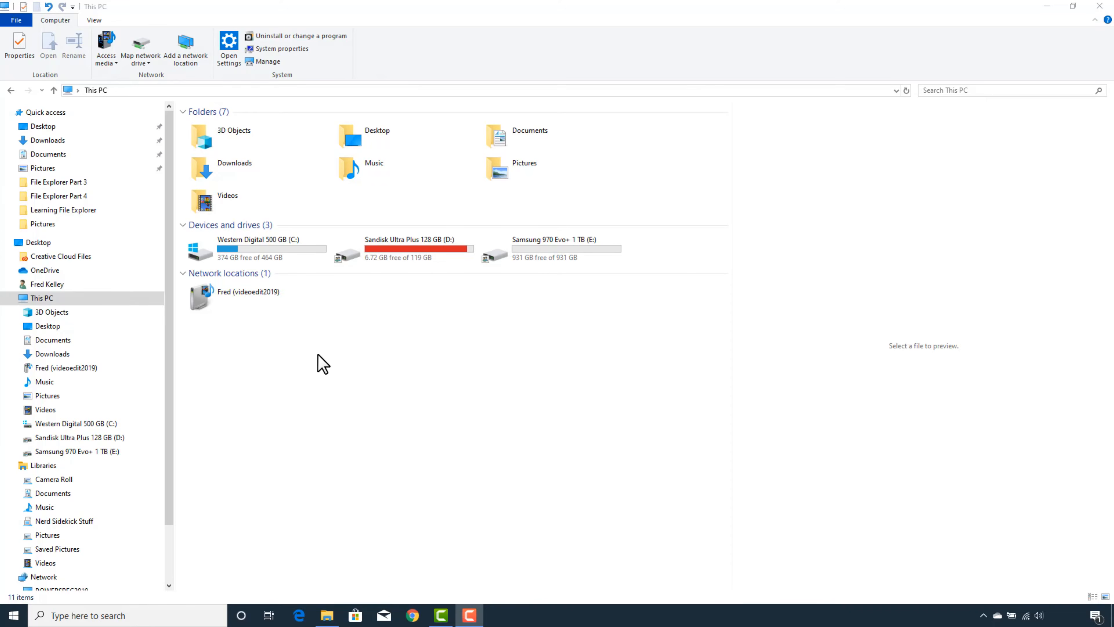
Search the Western Digital 500 GB (C:) drive for files of kind Document modified today.
{"action": "left_click", "coordinate": [107, 423]}
{"action": "left_click", "coordinate": [935, 90]}
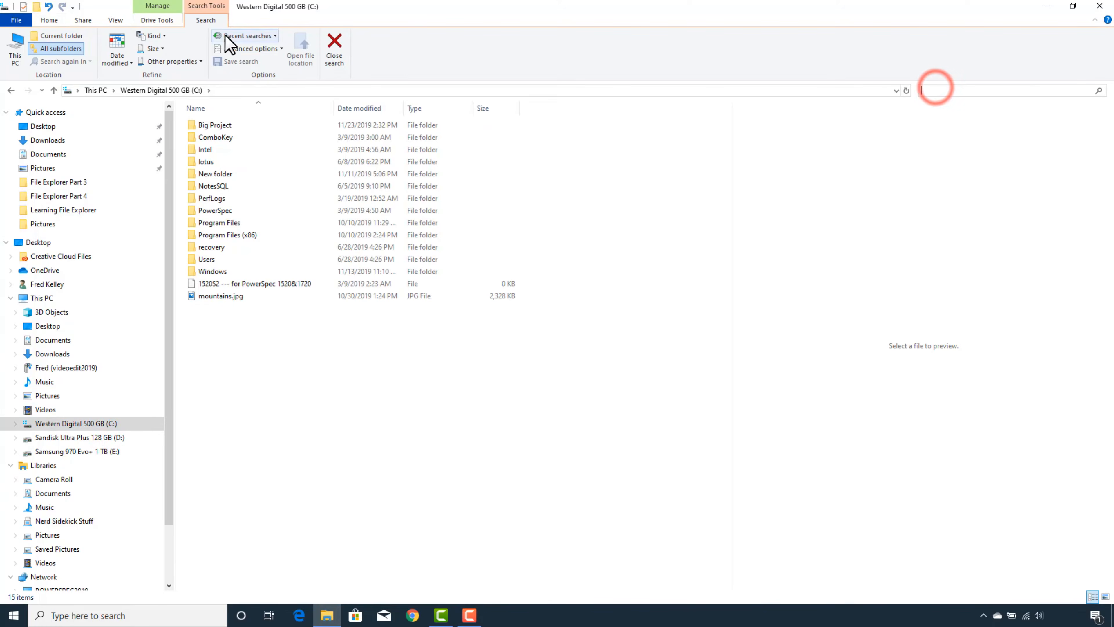
{"action": "left_click", "coordinate": [160, 35]}
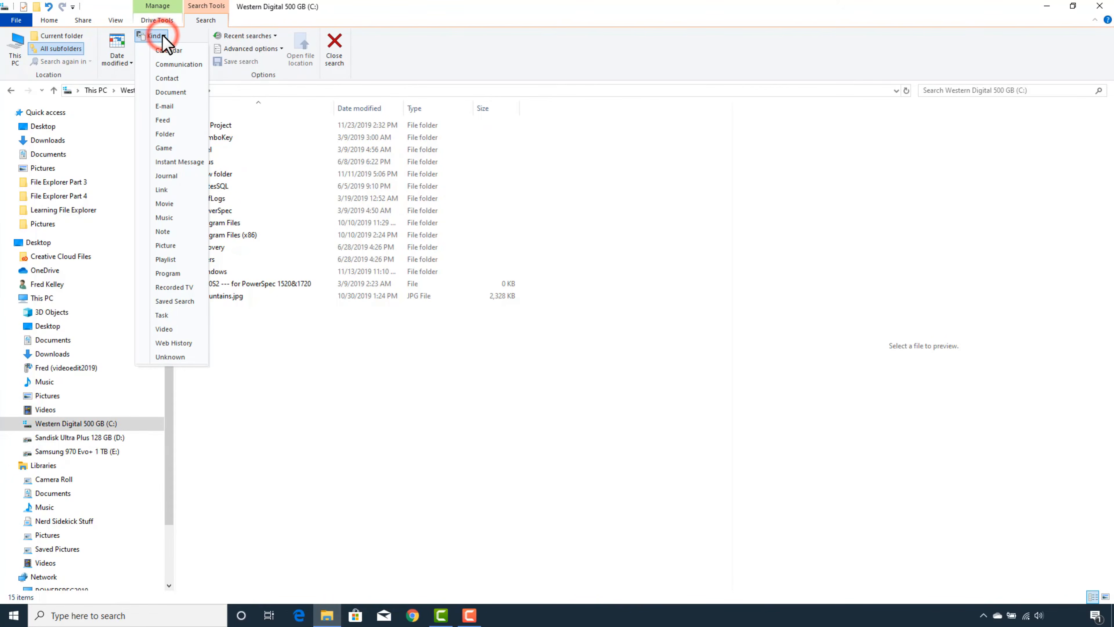
{"action": "left_click", "coordinate": [172, 92]}
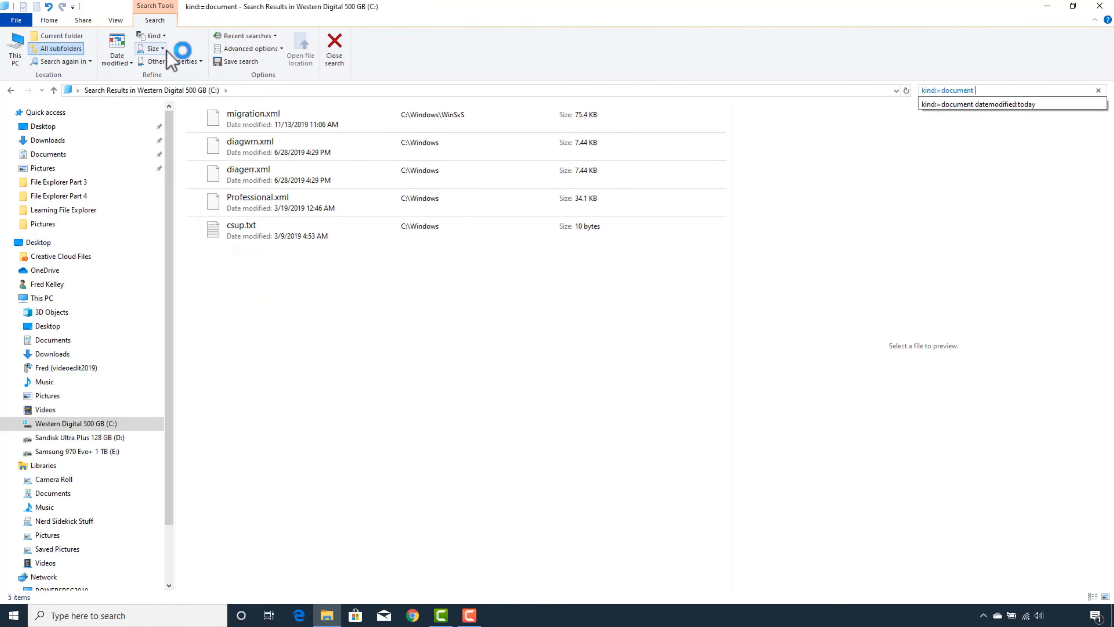
{"action": "left_click", "coordinate": [125, 56]}
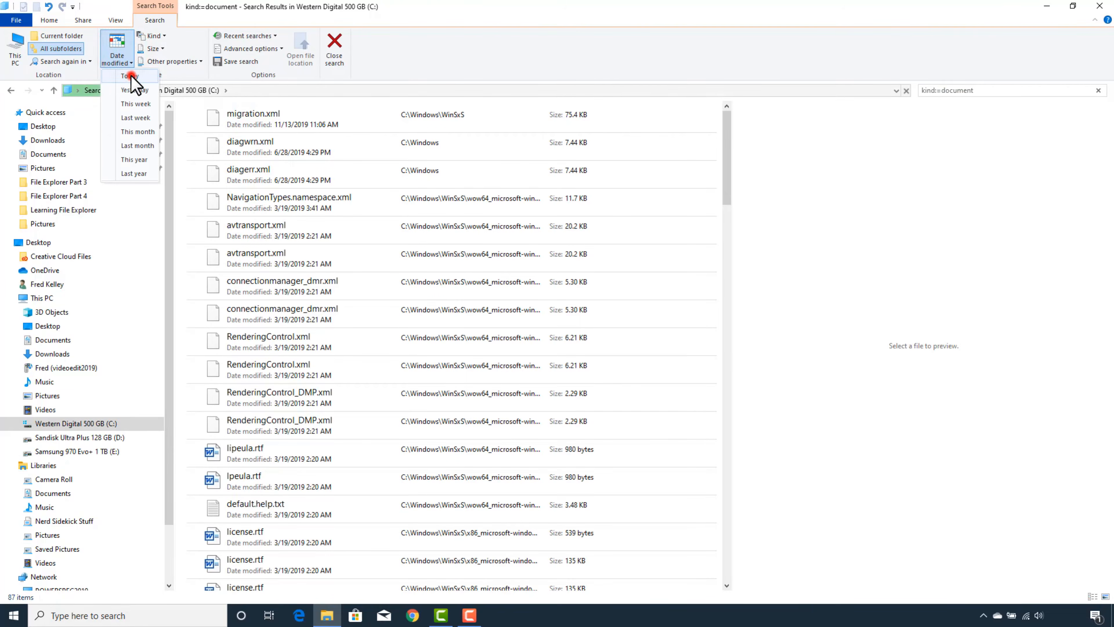
{"action": "left_click", "coordinate": [130, 76]}
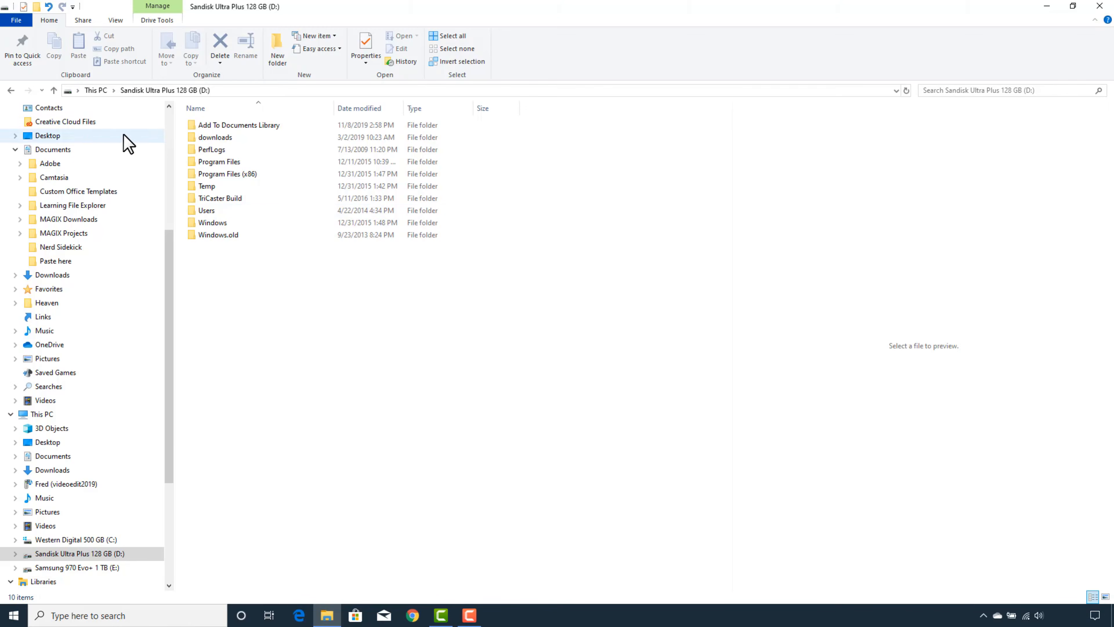
Go up from the Sandisk Ultra Plus (D:) drive to the Desktop level and open the personal profile folder.
{"action": "left_click", "coordinate": [78, 90]}
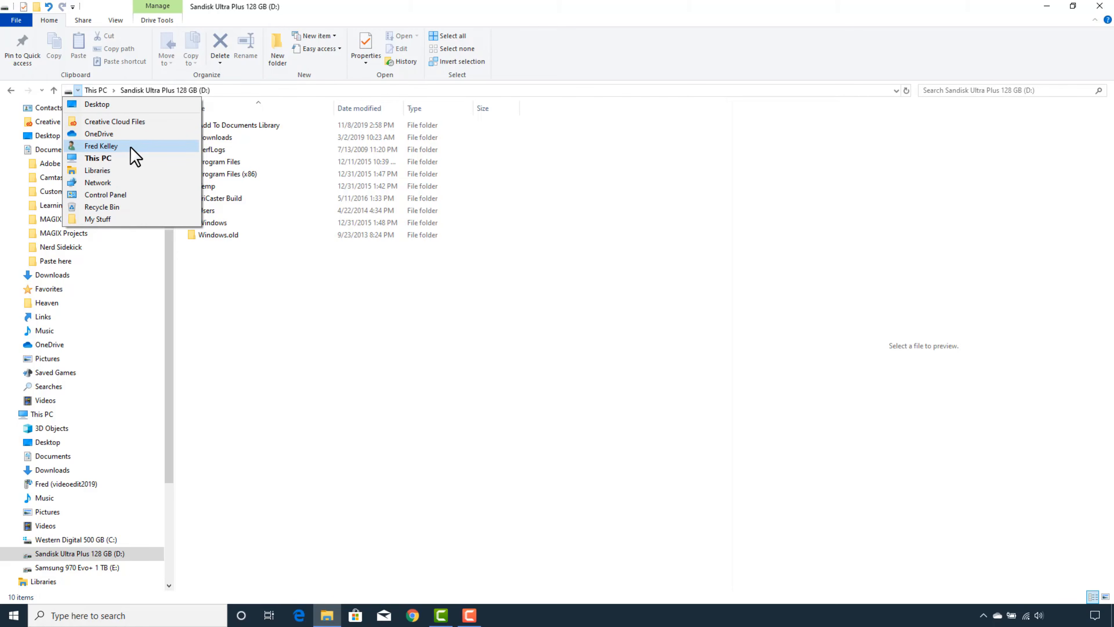
{"action": "left_click", "coordinate": [54, 90]}
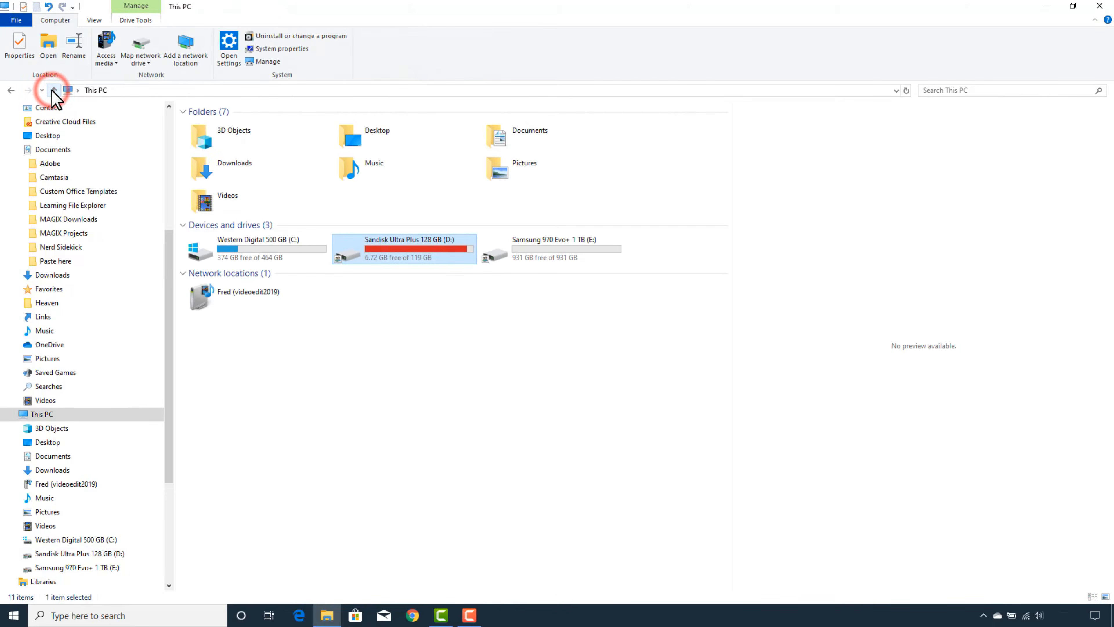
{"action": "left_click", "coordinate": [54, 90]}
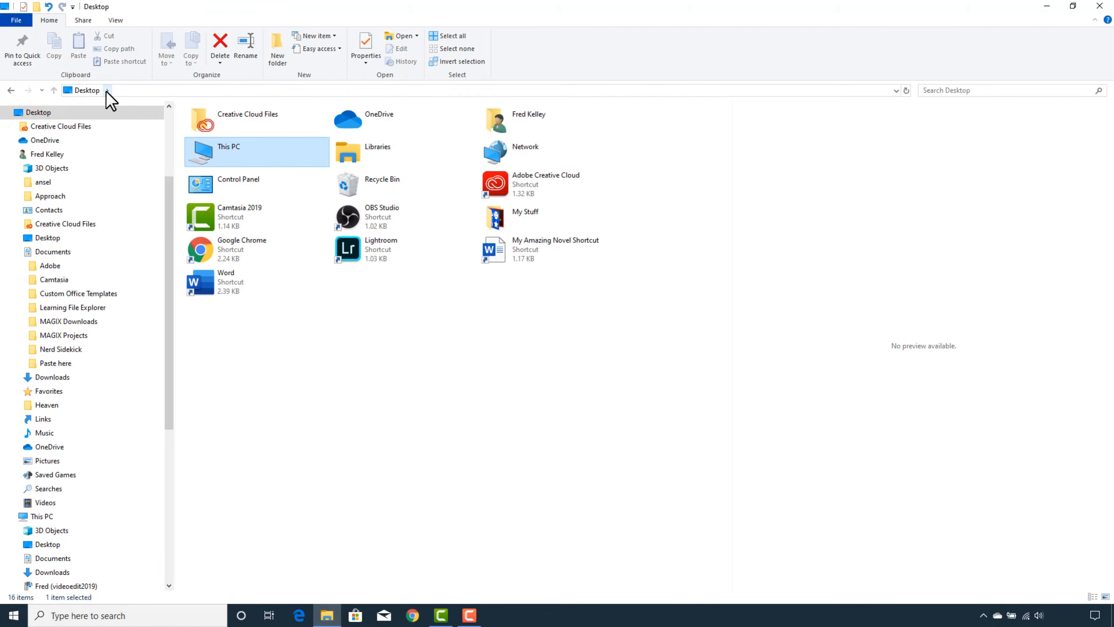
{"action": "left_click", "coordinate": [107, 91]}
{"action": "left_click", "coordinate": [125, 142]}
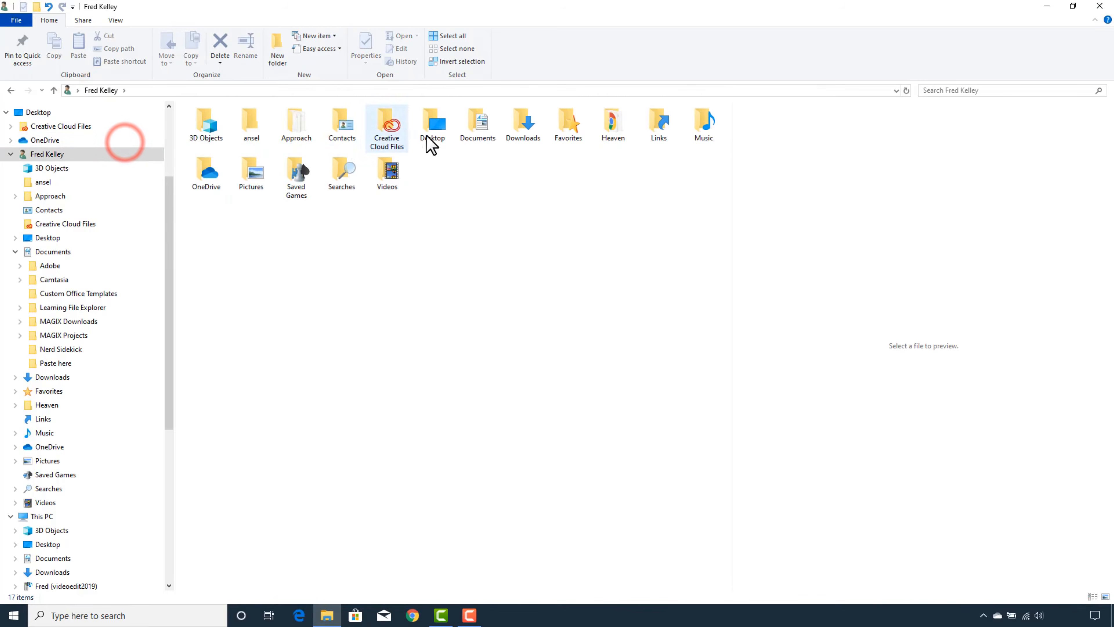
Search the personal profile folder for files modified today.
{"action": "left_click", "coordinate": [958, 90]}
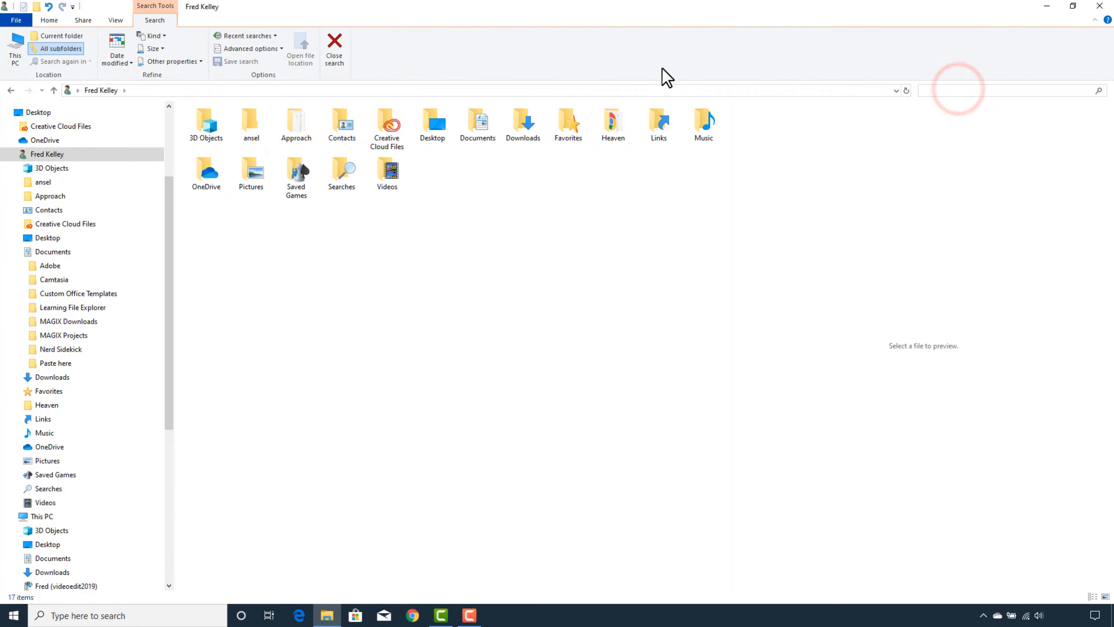
{"action": "left_click", "coordinate": [116, 52]}
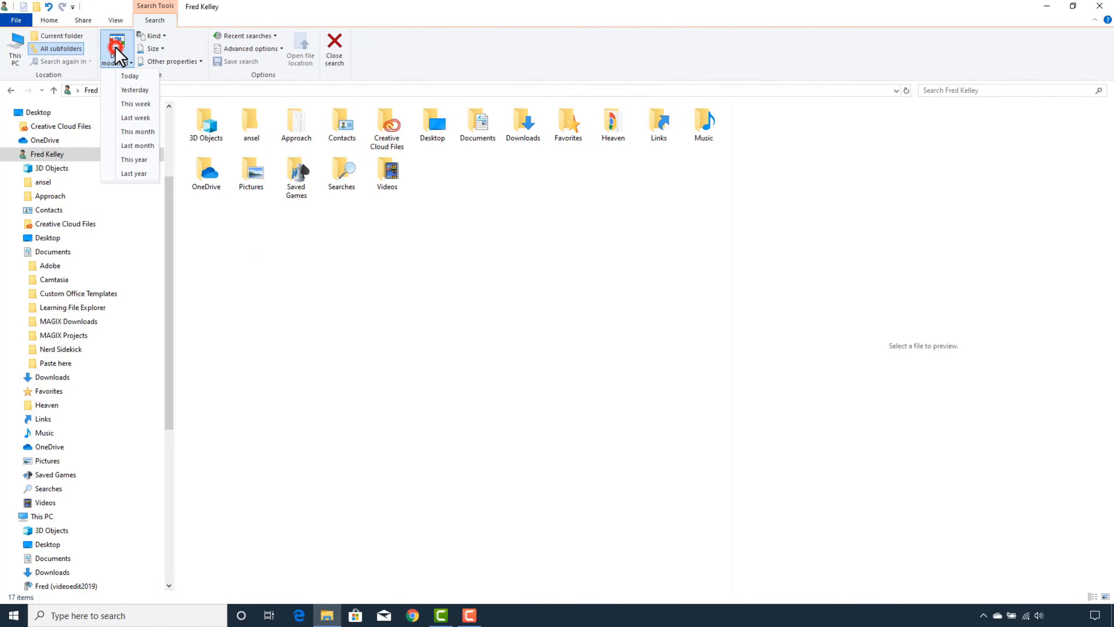
{"action": "left_click", "coordinate": [134, 77]}
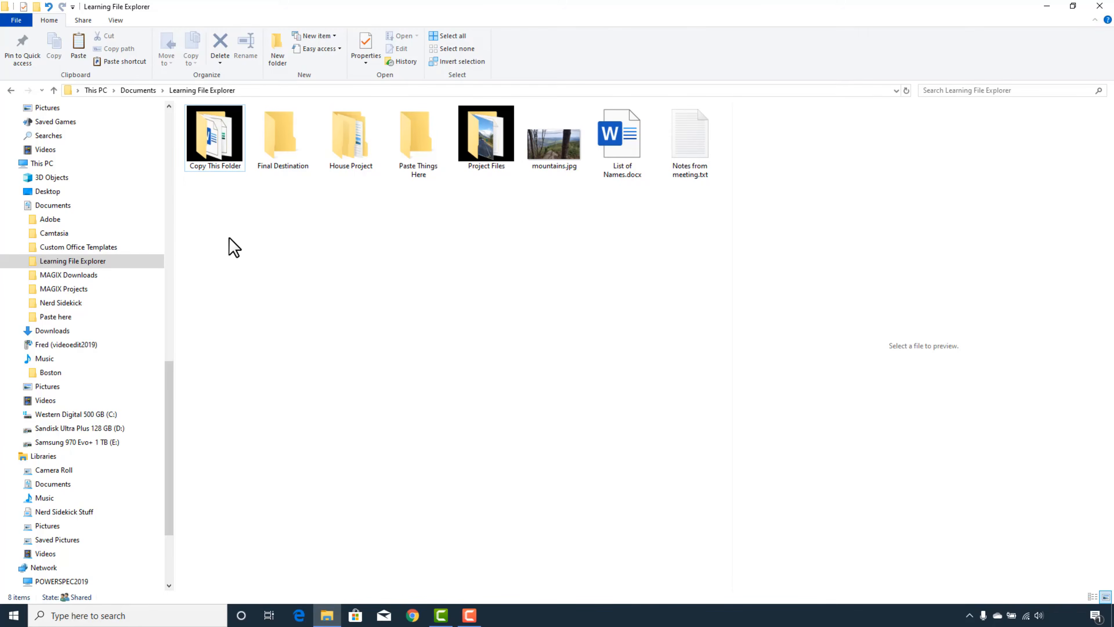
Show the Learning File Explorer folder in Details view and filter its items by name to the I–P range.
{"action": "left_click", "coordinate": [113, 18]}
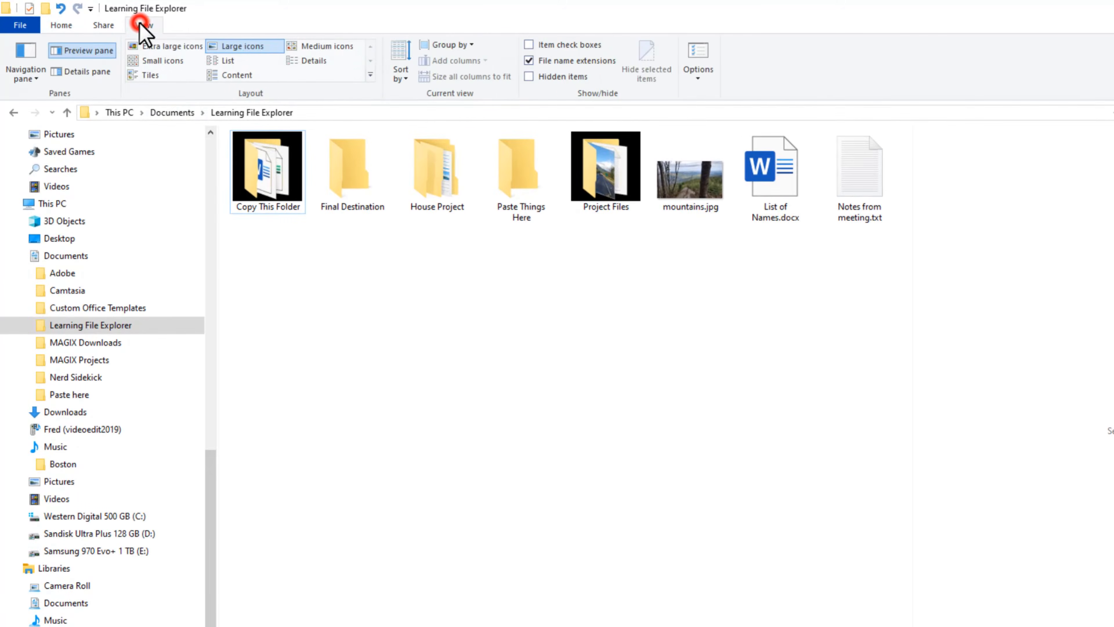
{"action": "left_click", "coordinate": [307, 62]}
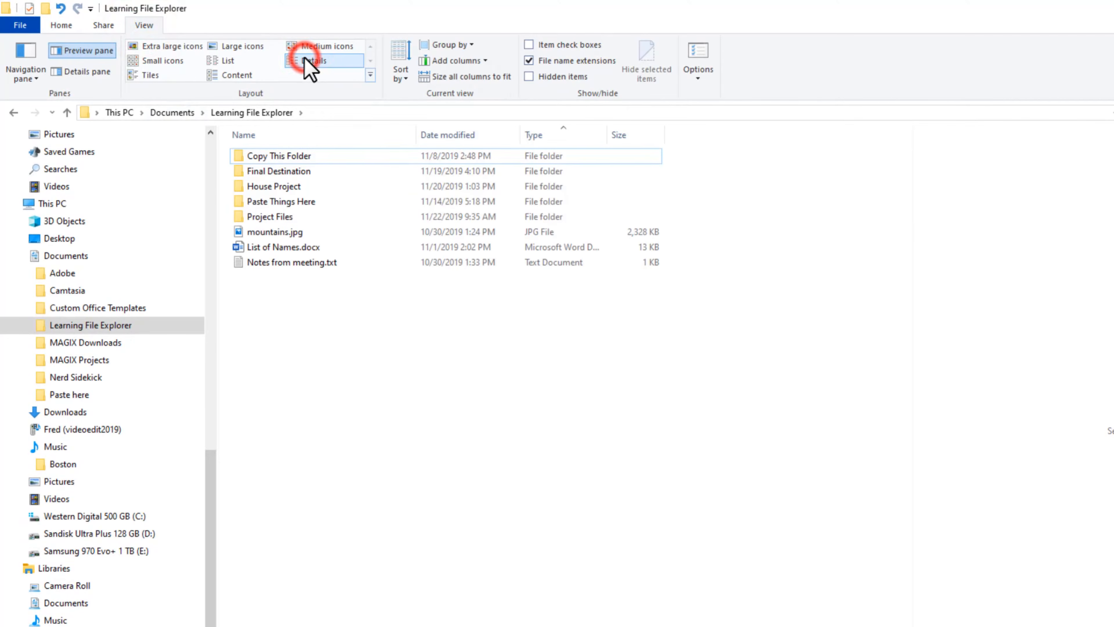
{"action": "left_click", "coordinate": [410, 135]}
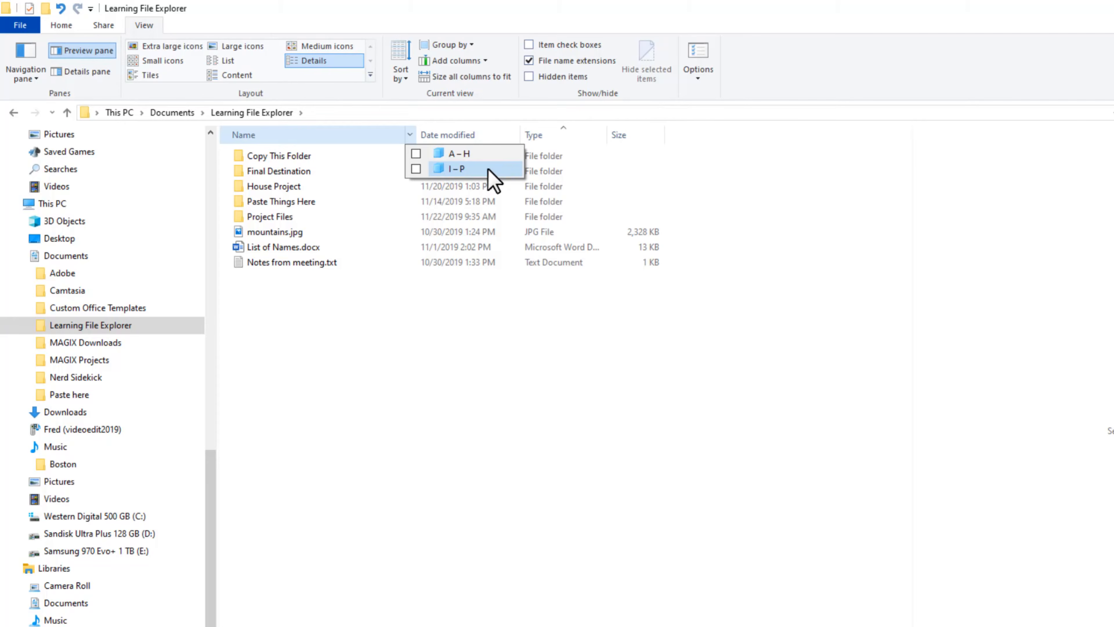
{"action": "left_click", "coordinate": [416, 169]}
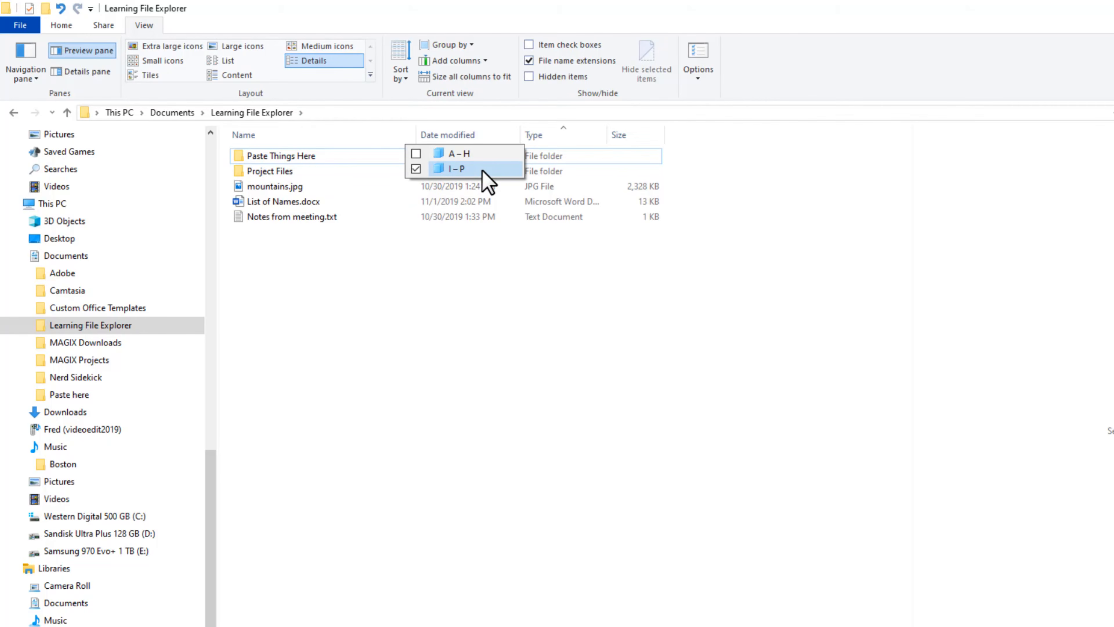
{"action": "left_click", "coordinate": [418, 273]}
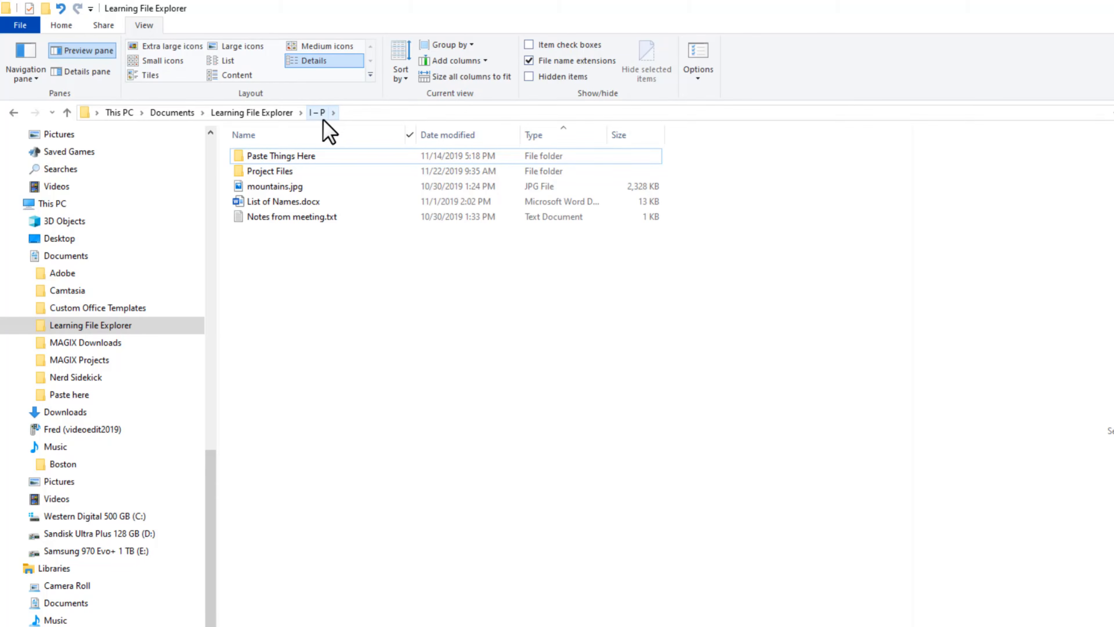
Add the A–H range to the name filter and review the selected name ranges.
{"action": "left_click", "coordinate": [410, 134]}
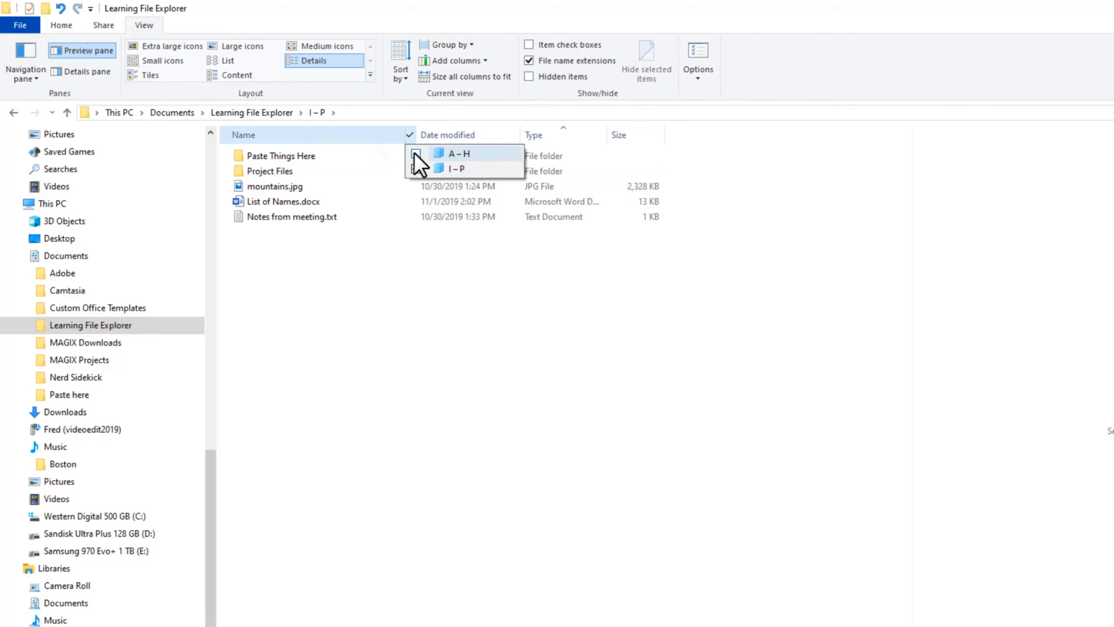
{"action": "left_click", "coordinate": [415, 153]}
{"action": "left_click", "coordinate": [364, 281]}
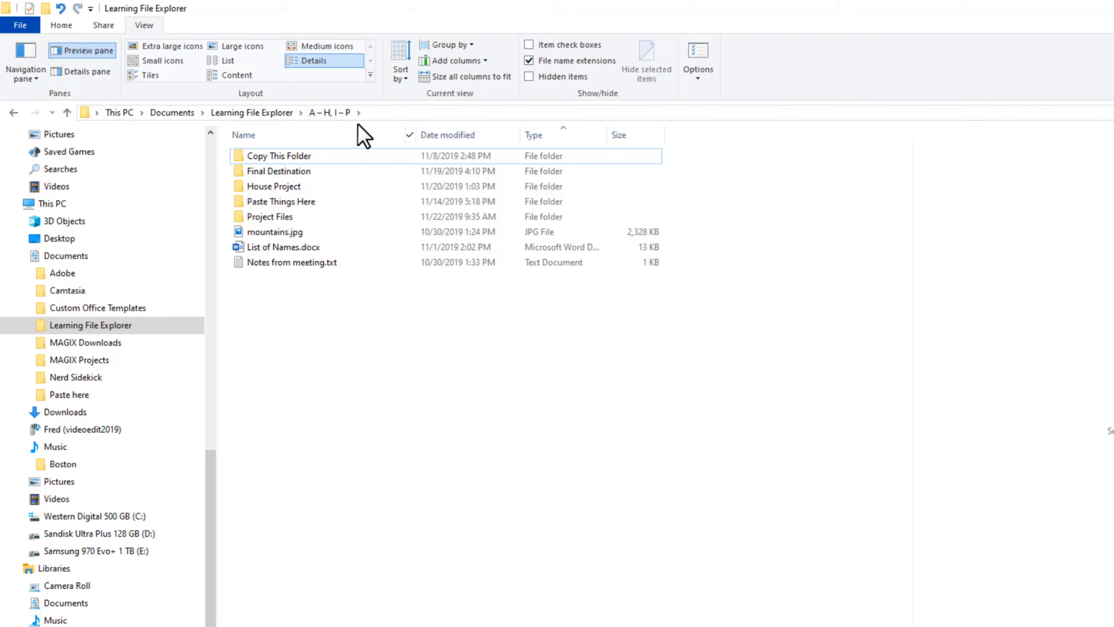
{"action": "left_click", "coordinate": [410, 135]}
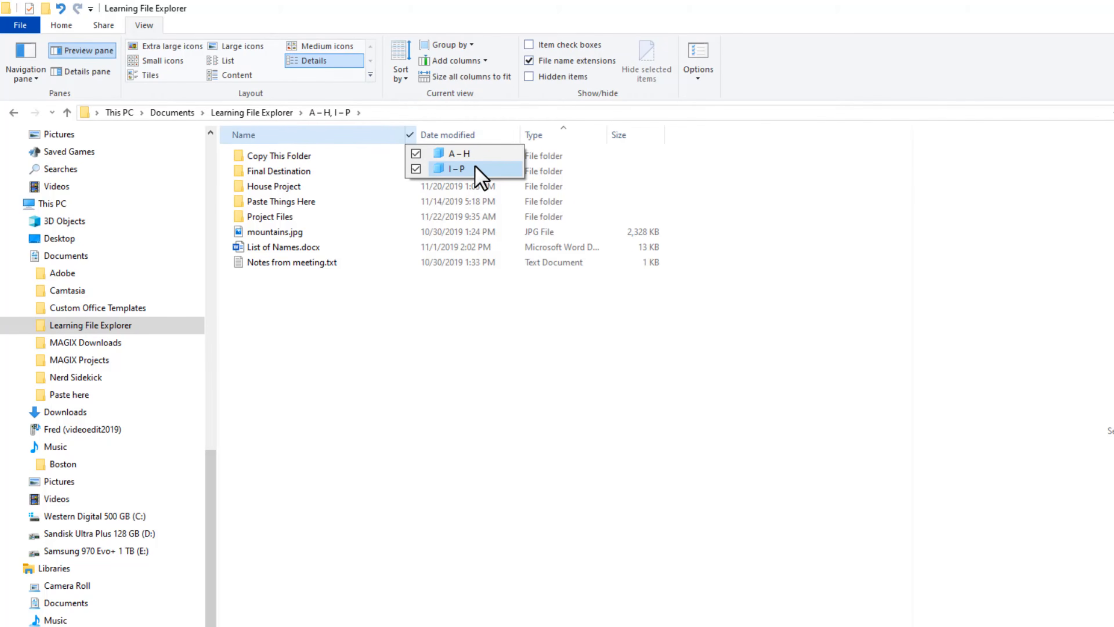
{"action": "left_click", "coordinate": [294, 302]}
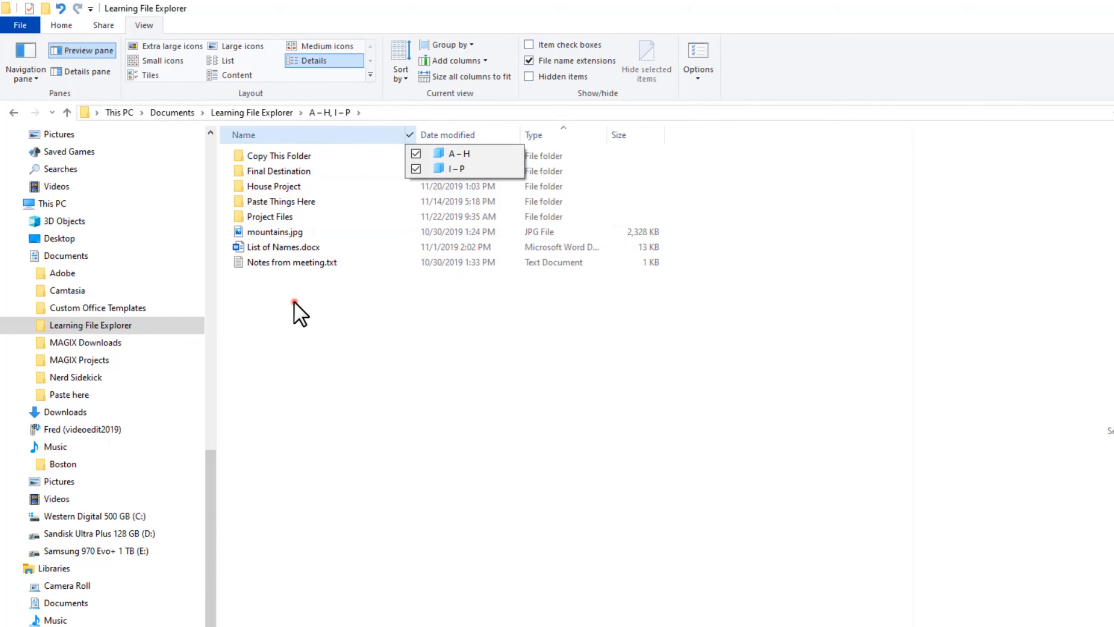
Duplicate List of Names.docx in the same folder and rename the duplicate to zList of Names - Copy.docx.
{"action": "left_click", "coordinate": [237, 247]}
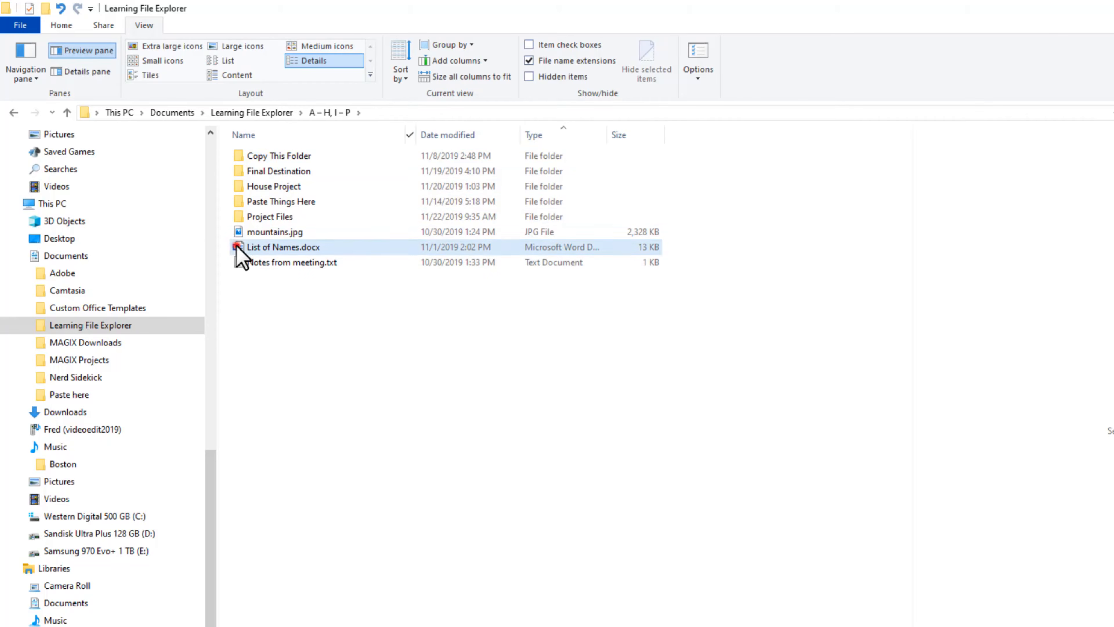
{"action": "left_click_drag", "start_coordinate": [237, 247], "coordinate": [249, 323]}
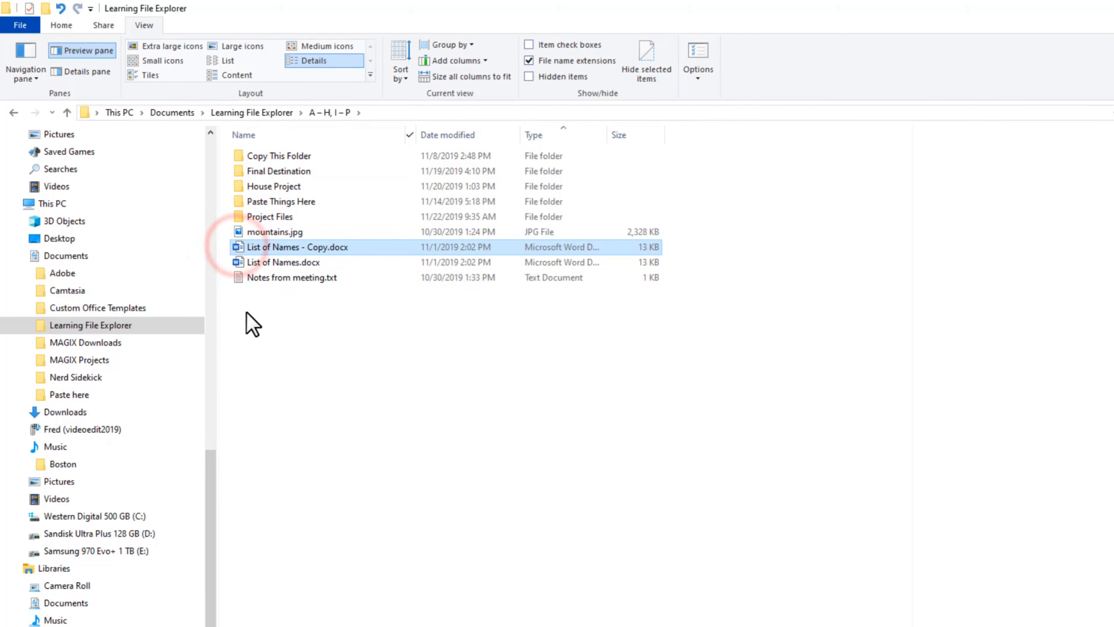
{"action": "left_click", "coordinate": [244, 247]}
{"action": "left_click", "coordinate": [248, 246]}
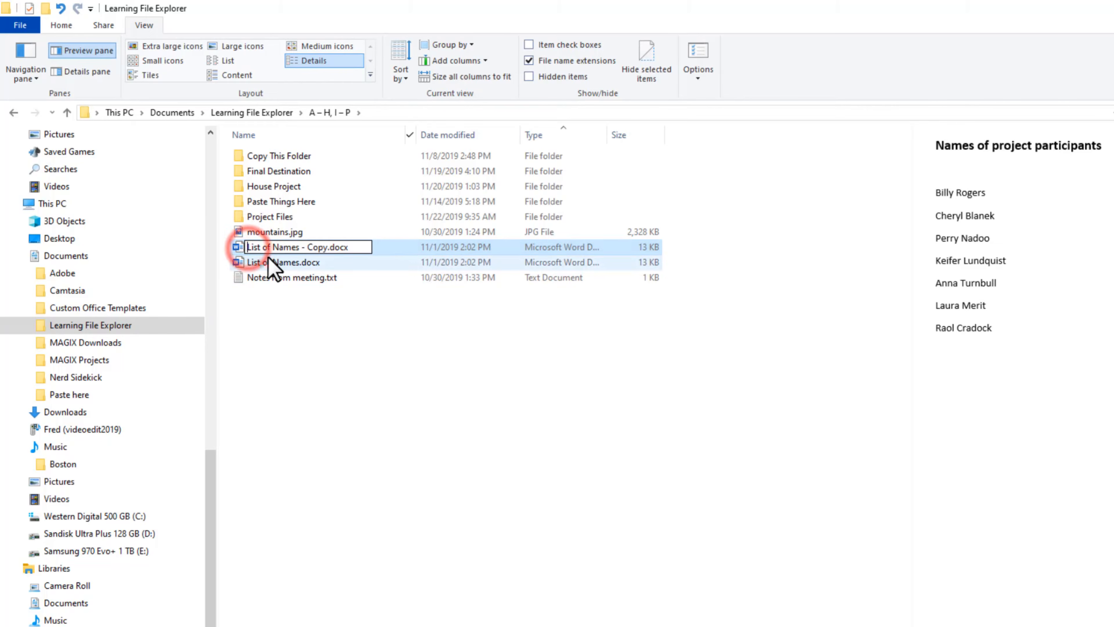
{"action": "key", "text": "Escape"}
{"action": "key", "text": "Delete"}
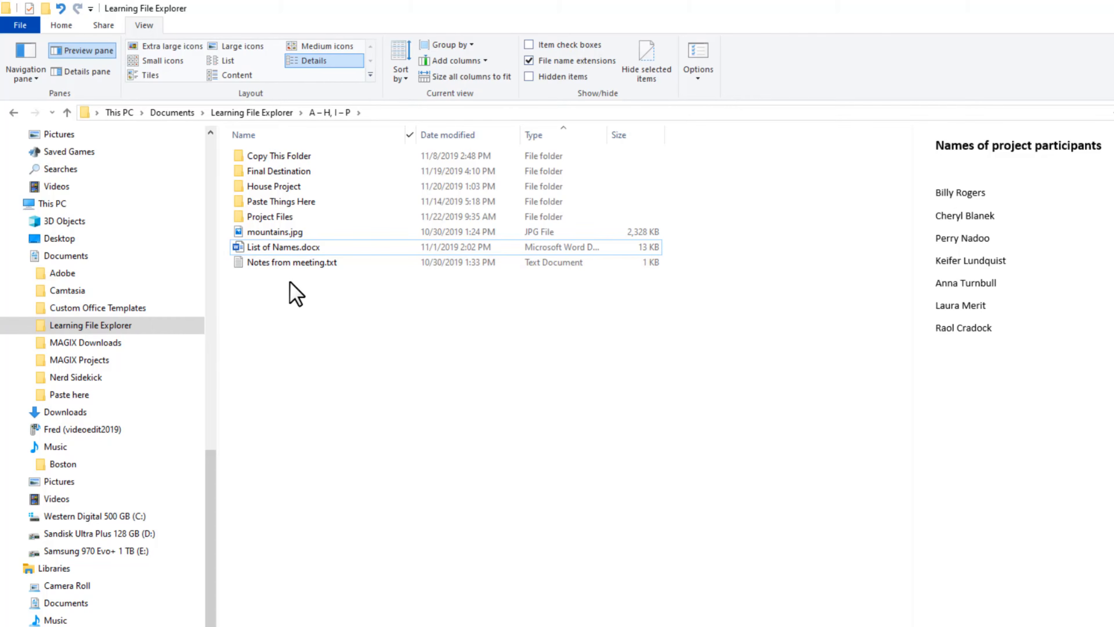
Restrict the name filter to the Q–Z range only, and clear it to list every item again.
{"action": "left_click", "coordinate": [409, 134]}
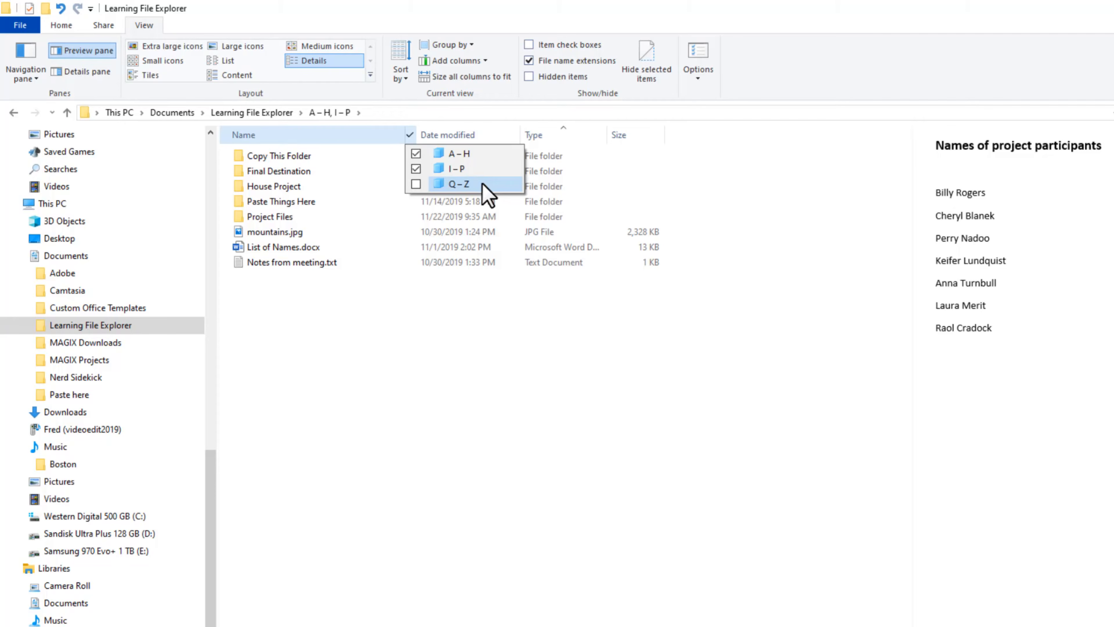
{"action": "left_click", "coordinate": [416, 184]}
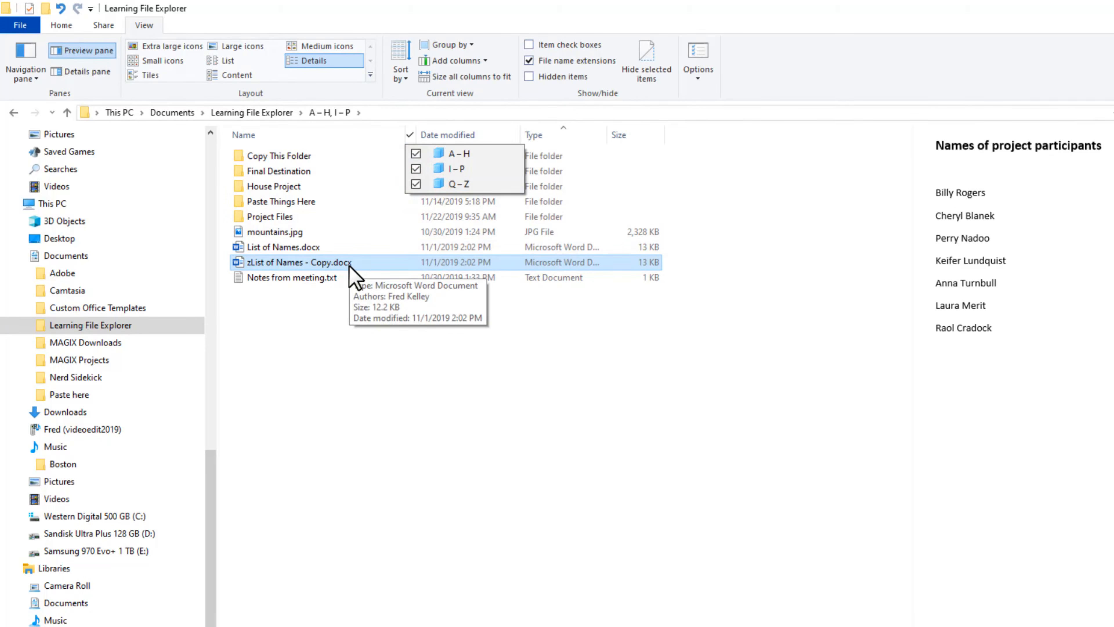
{"action": "left_click", "coordinate": [415, 169]}
{"action": "left_click", "coordinate": [416, 153]}
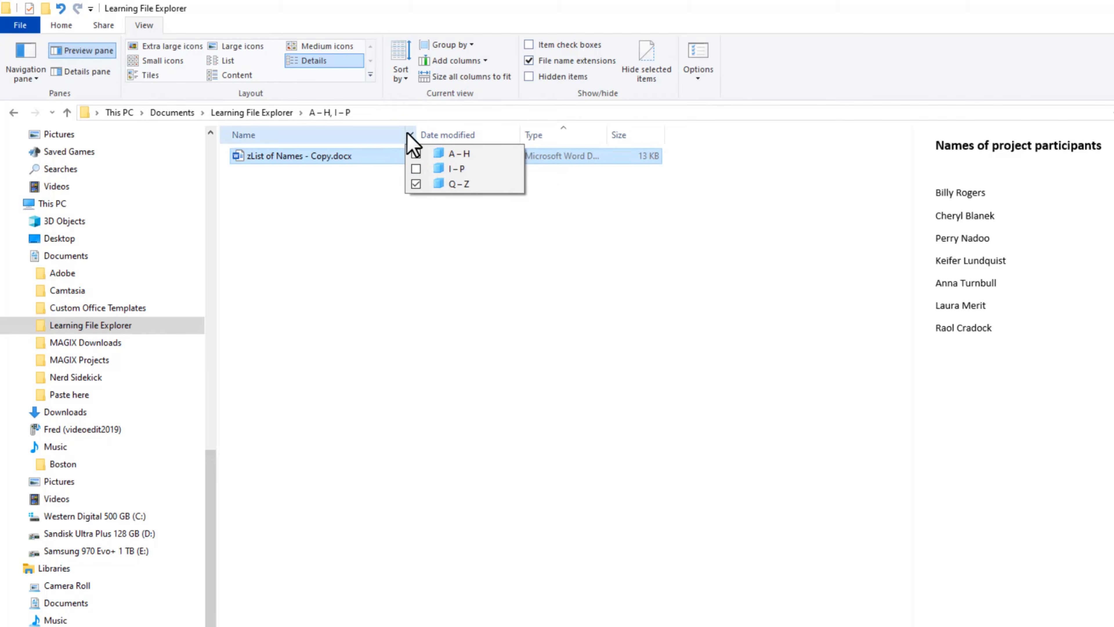
{"action": "left_click", "coordinate": [416, 184]}
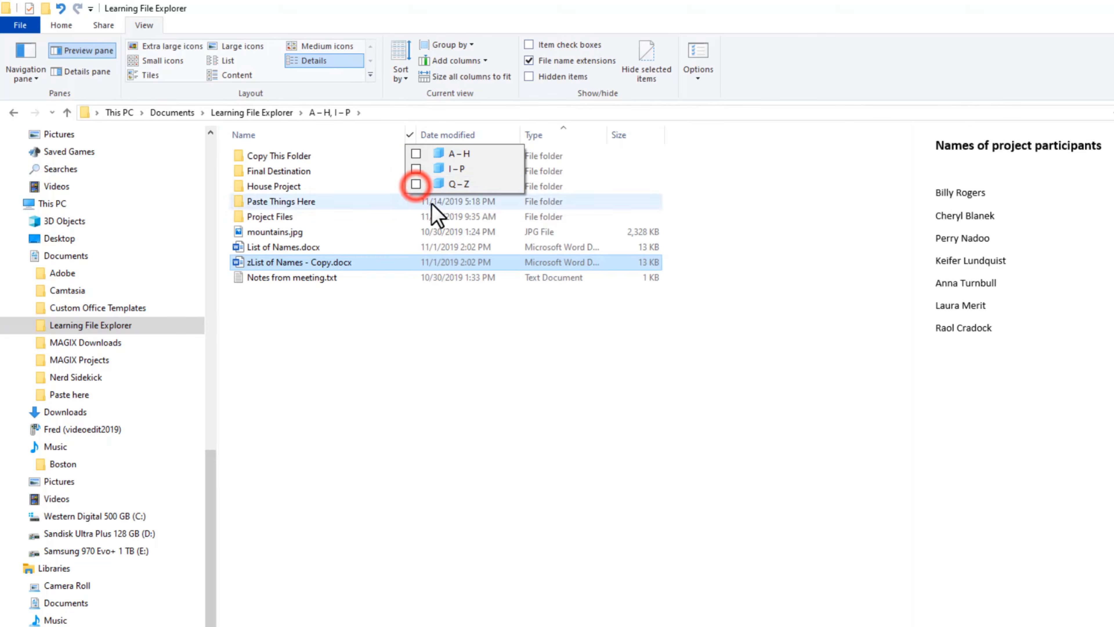
{"action": "left_click", "coordinate": [443, 317]}
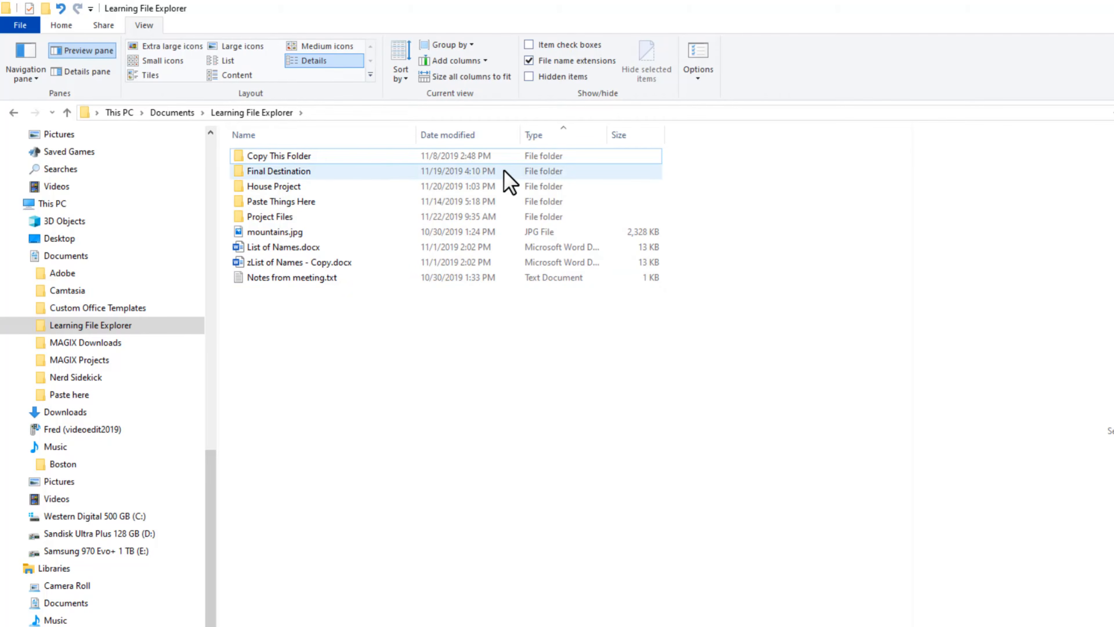
Filter the folder by date modified to November 12–28, 2019, and clear the date filter.
{"action": "left_click", "coordinate": [513, 136]}
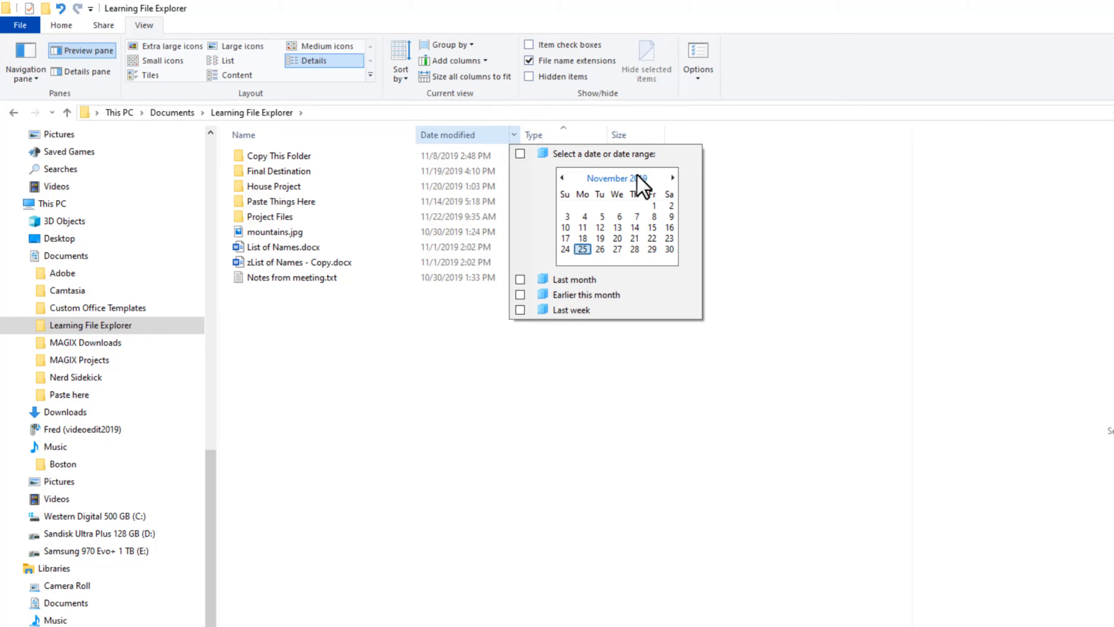
{"action": "left_click", "coordinate": [672, 177]}
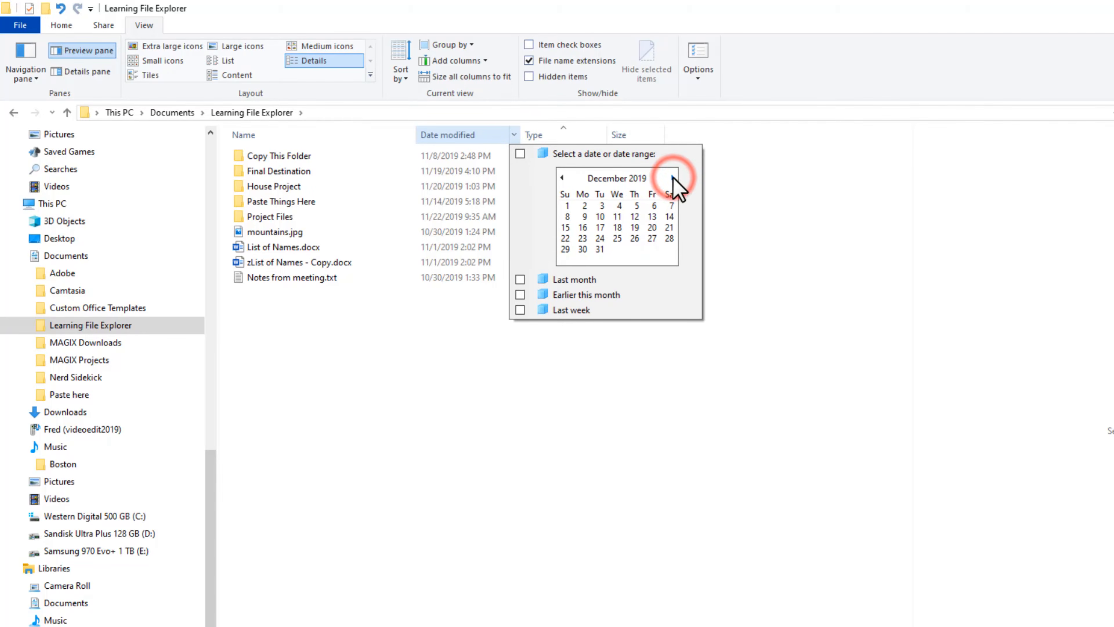
{"action": "left_click", "coordinate": [672, 178]}
{"action": "left_click", "coordinate": [561, 178]}
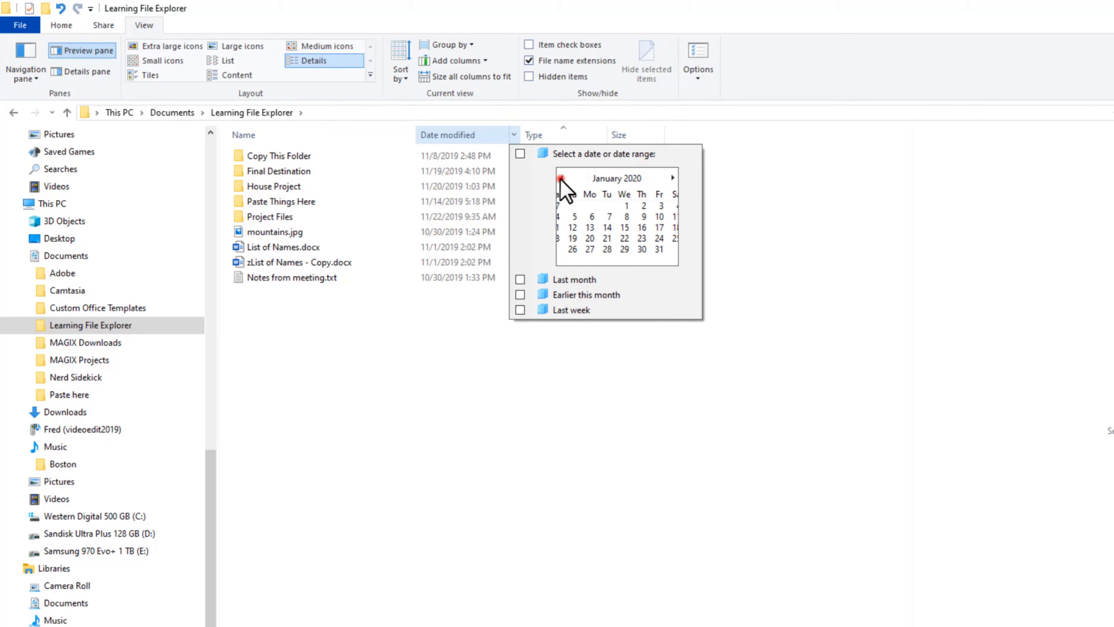
{"action": "left_click", "coordinate": [561, 178]}
{"action": "left_click", "coordinate": [582, 227]}
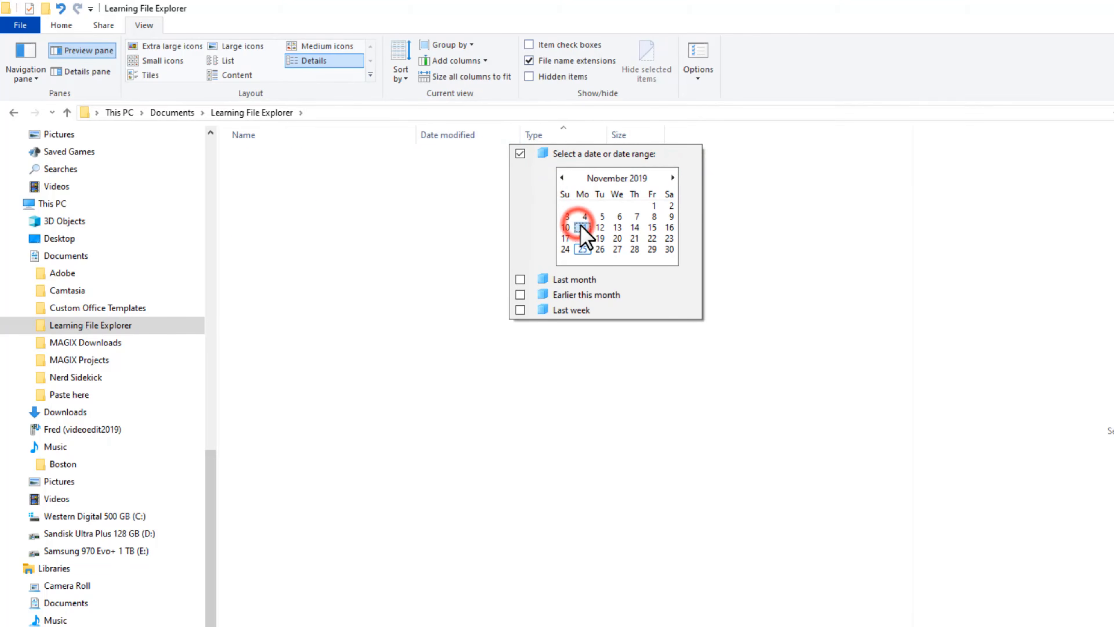
{"action": "left_click_drag", "start_coordinate": [600, 227], "coordinate": [634, 249]}
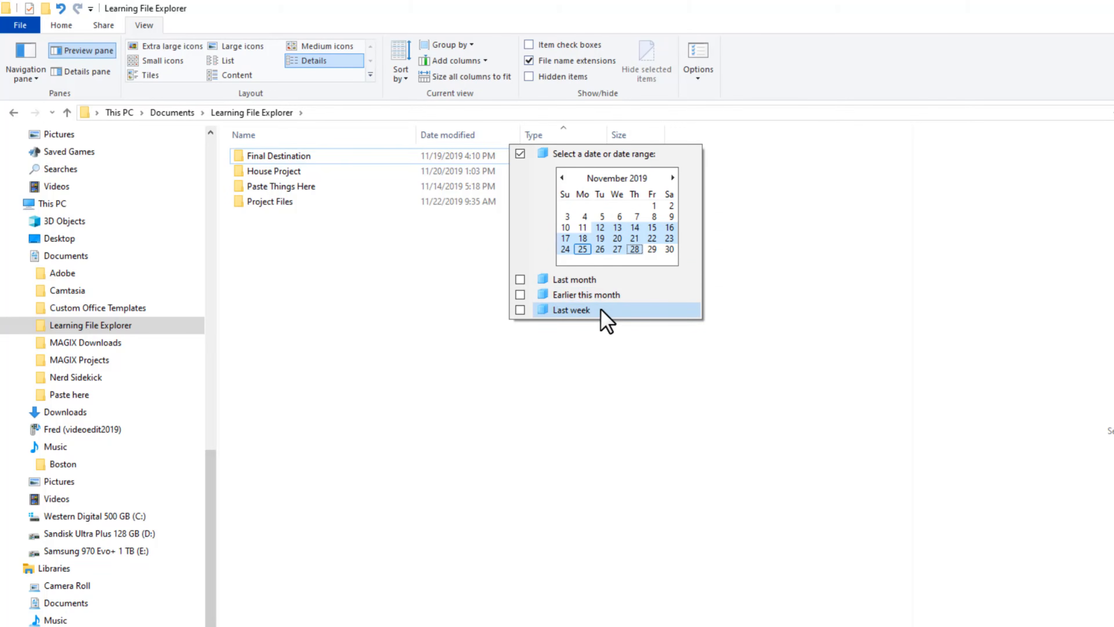
{"action": "left_click", "coordinate": [520, 154]}
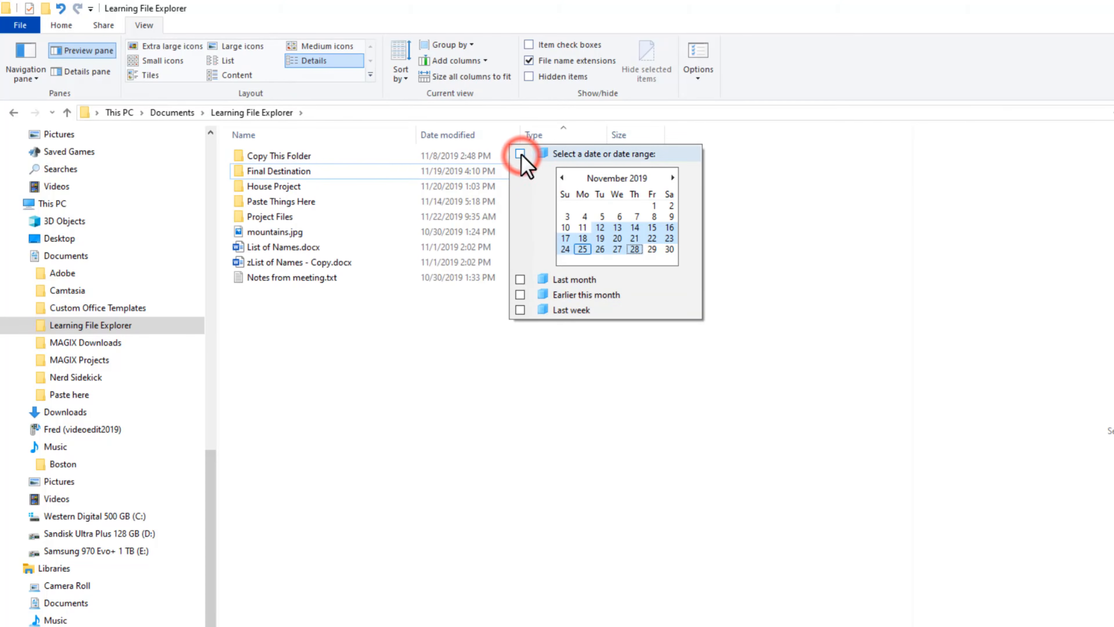
{"action": "left_click", "coordinate": [483, 333]}
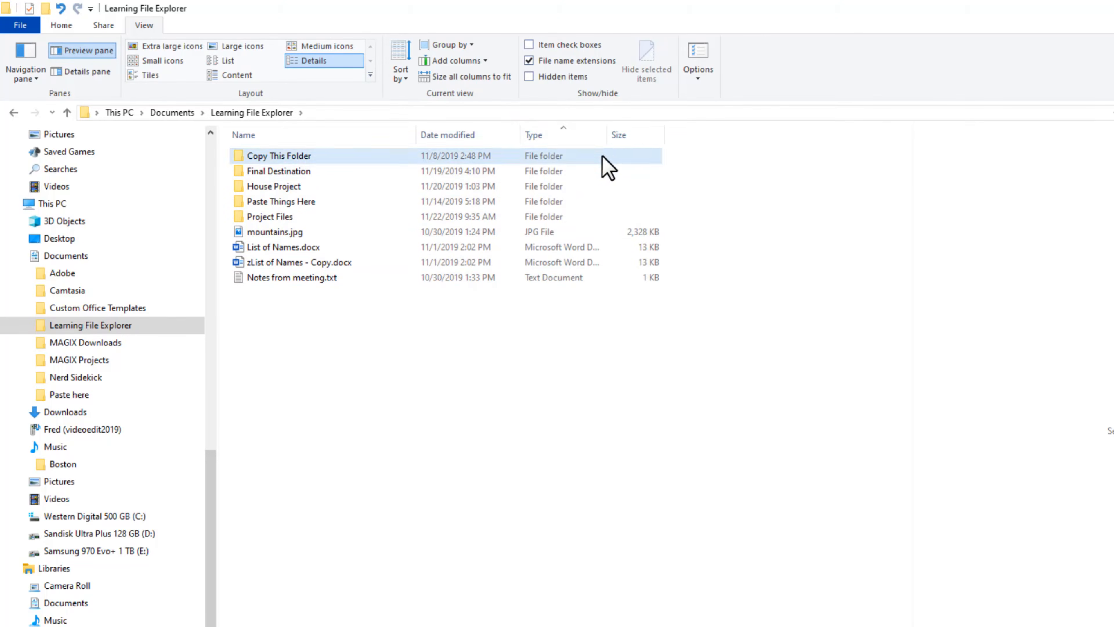
Filter the folder by type to JPG File and open the size filter options.
{"action": "left_click", "coordinate": [601, 135]}
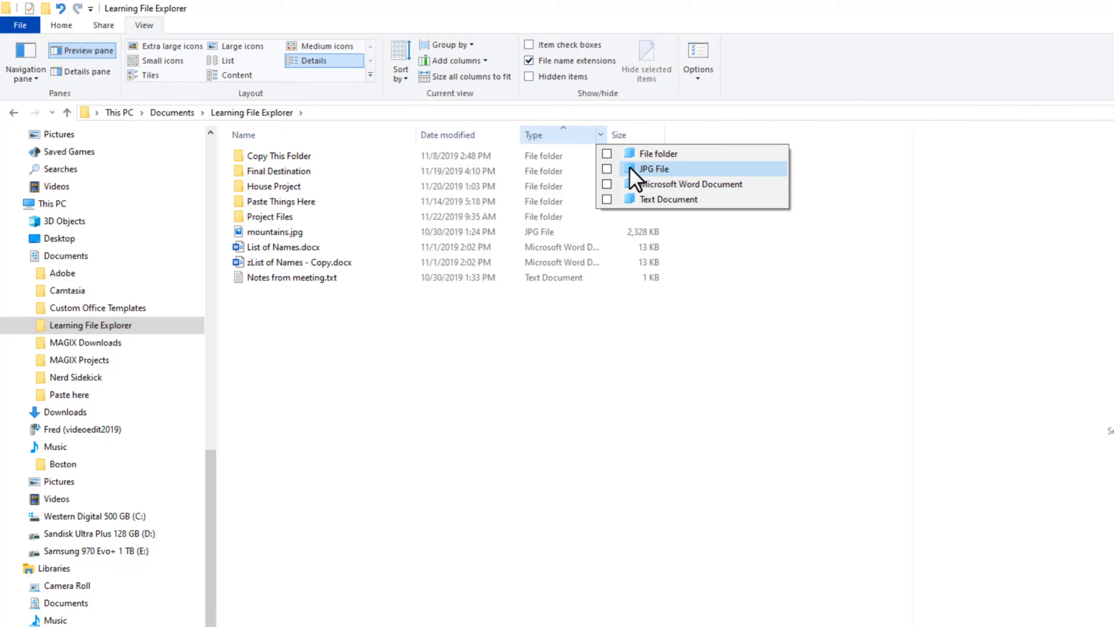
{"action": "left_click", "coordinate": [606, 169]}
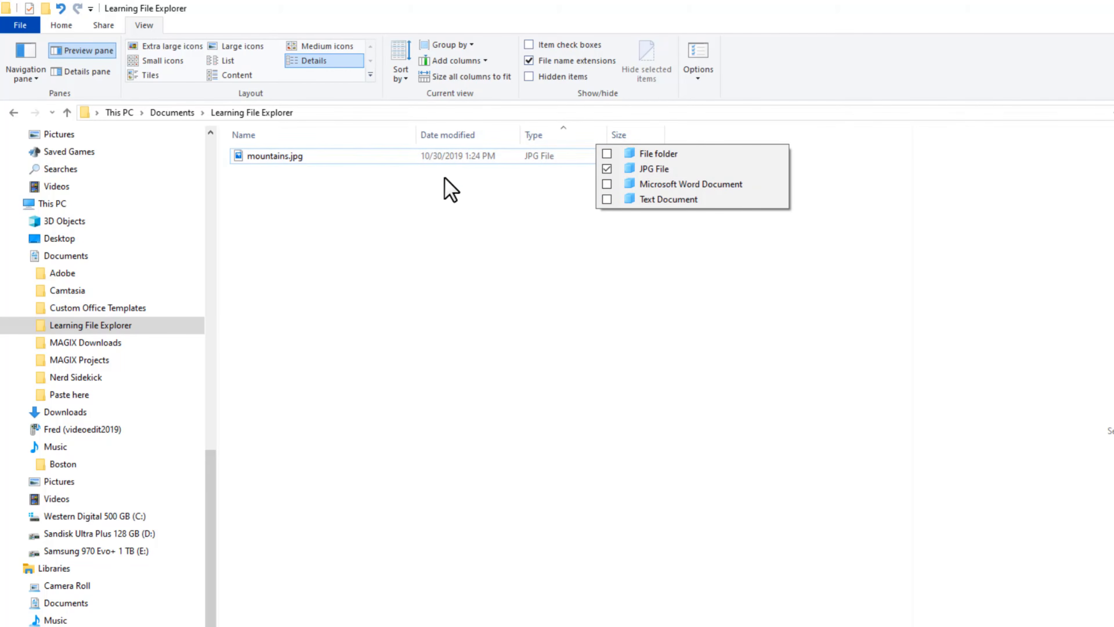
{"action": "left_click", "coordinate": [534, 227]}
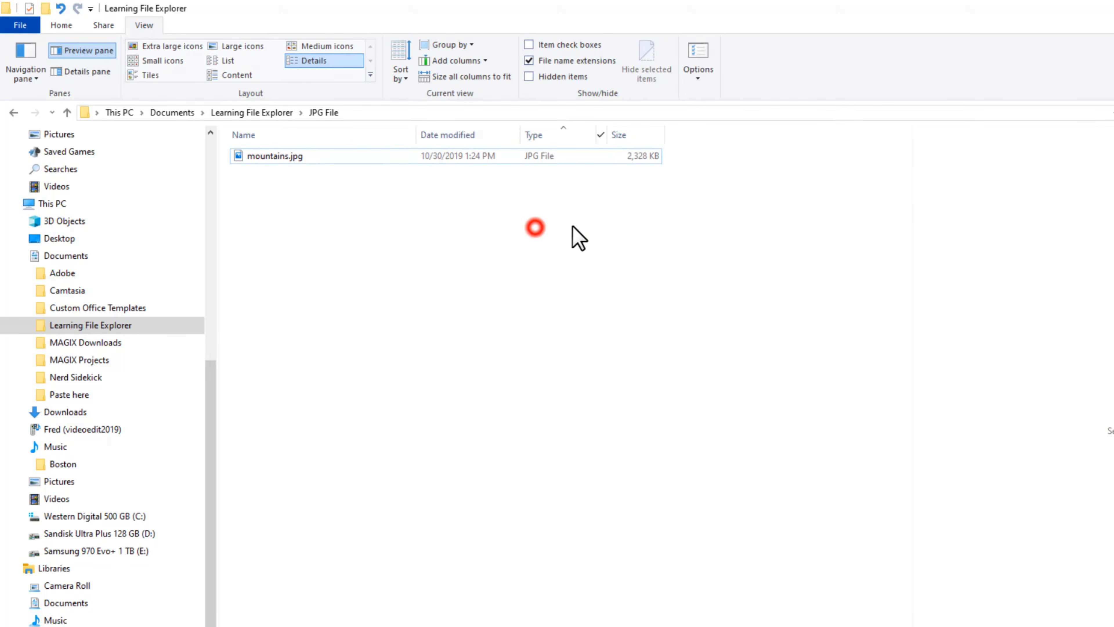
{"action": "left_click", "coordinate": [659, 135]}
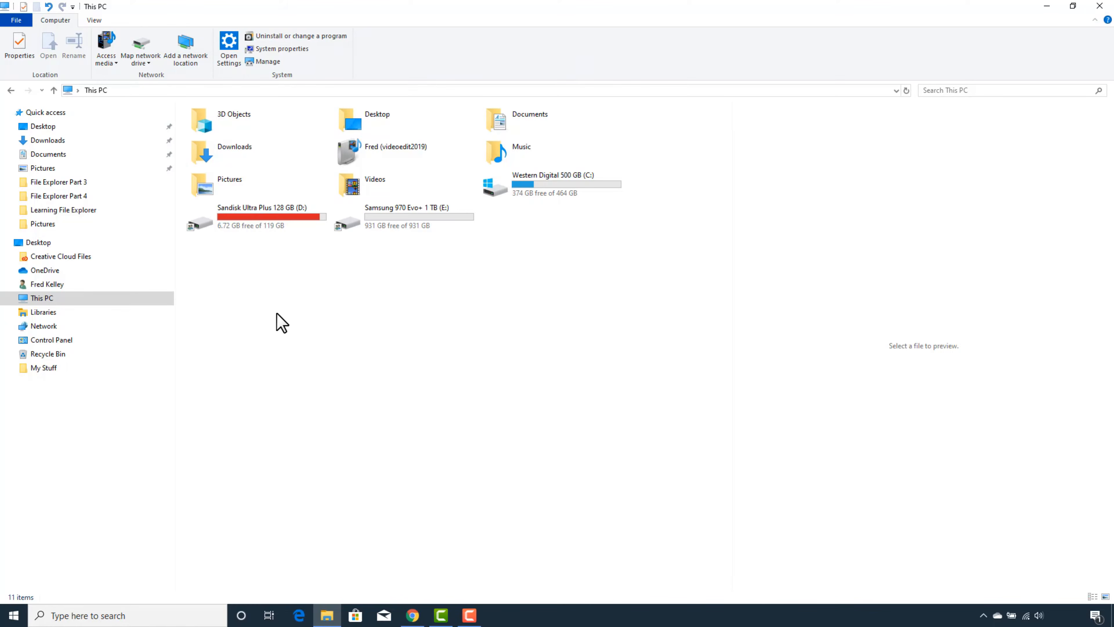
Search the Downloads folder under This PC for items of kind Picture.
{"action": "left_click", "coordinate": [11, 297]}
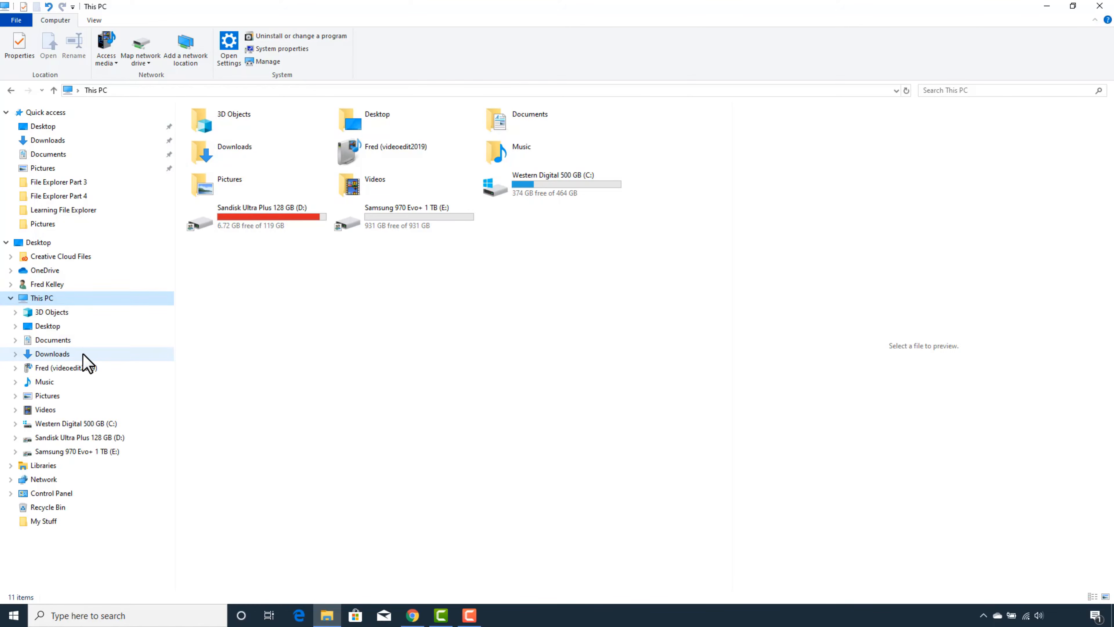
{"action": "left_click", "coordinate": [53, 355]}
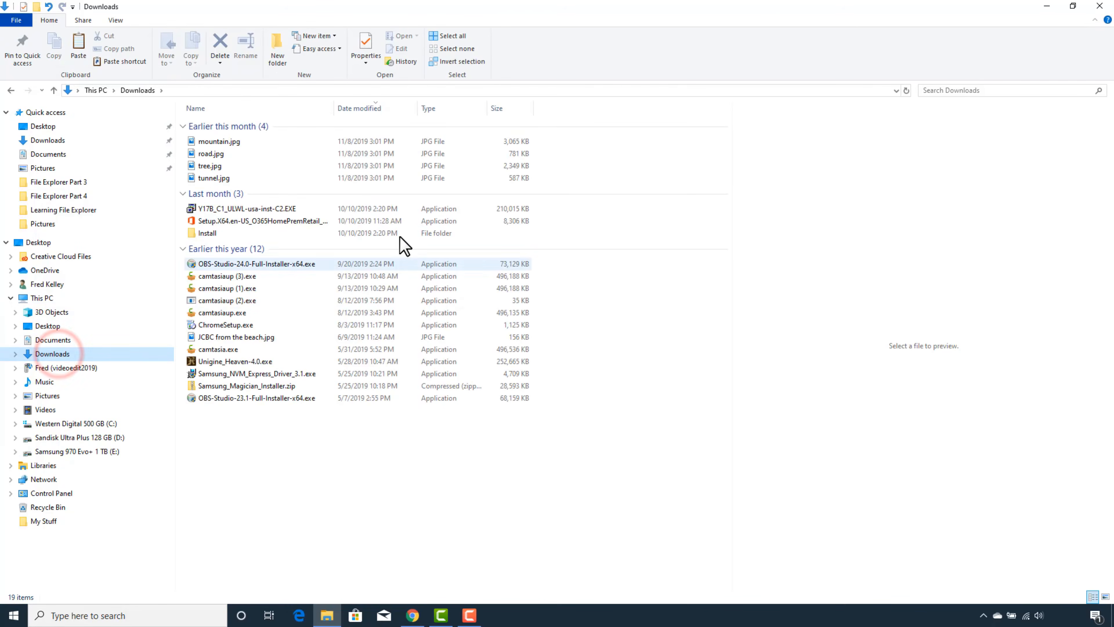
{"action": "left_click", "coordinate": [953, 91]}
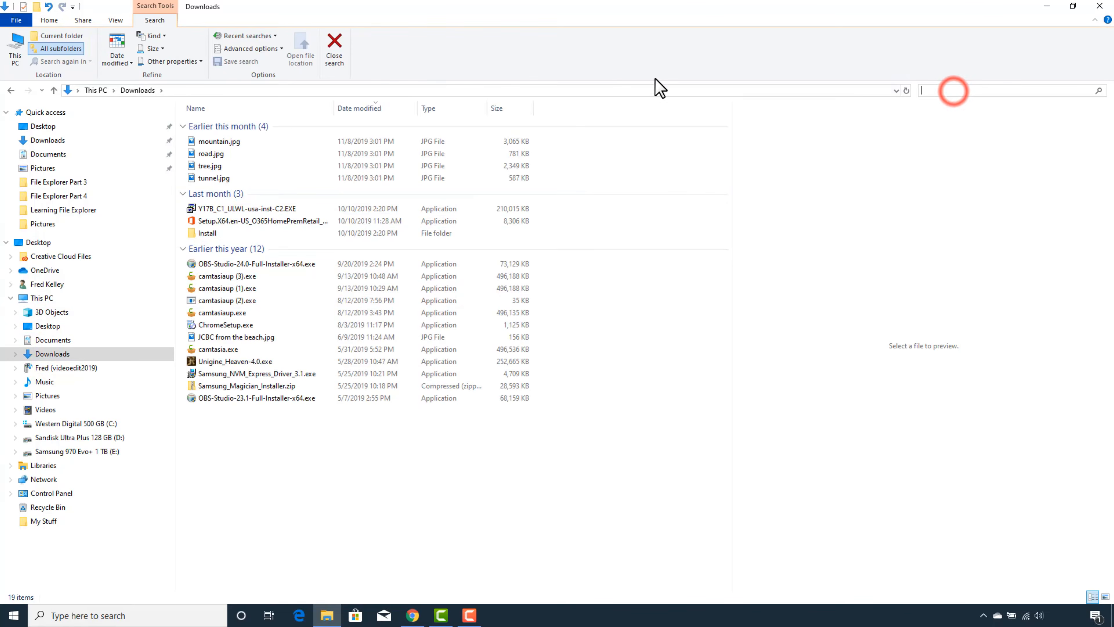
{"action": "left_click", "coordinate": [153, 35]}
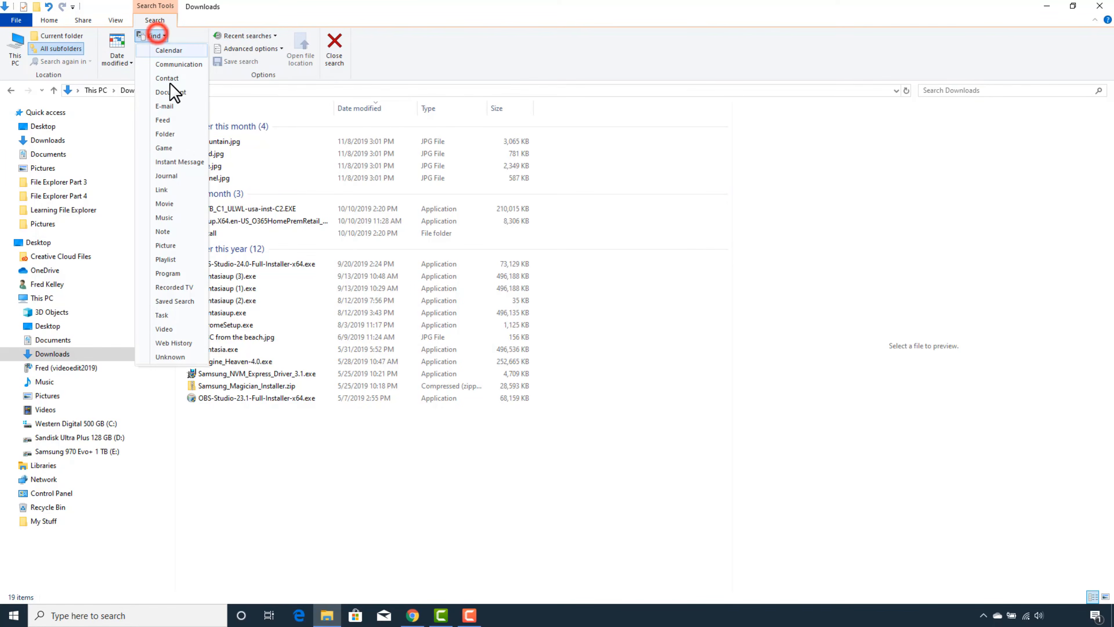
{"action": "left_click", "coordinate": [184, 245]}
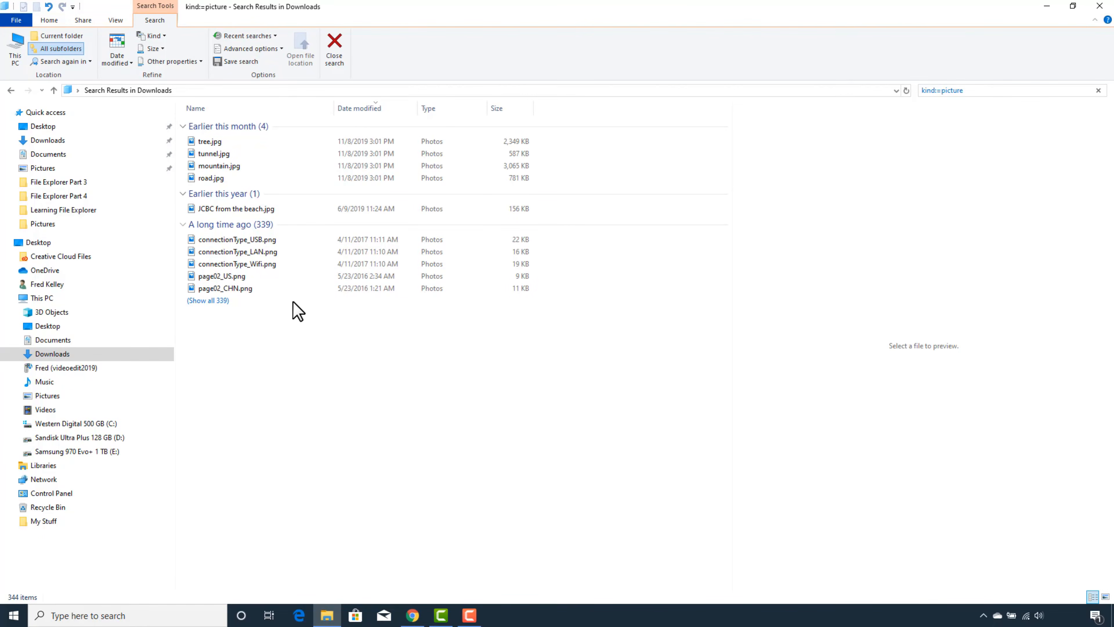
Save the picture search in the Searches folder under the name Downloaded pictures.
{"action": "left_click", "coordinate": [244, 62]}
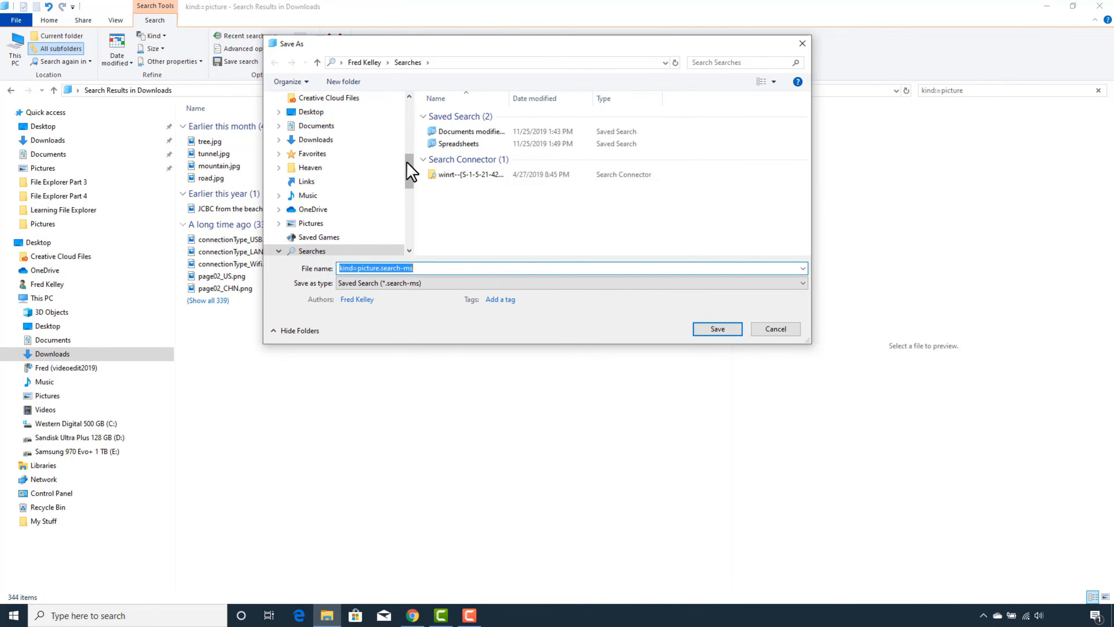
{"action": "left_click_drag", "start_coordinate": [412, 174], "coordinate": [406, 187]}
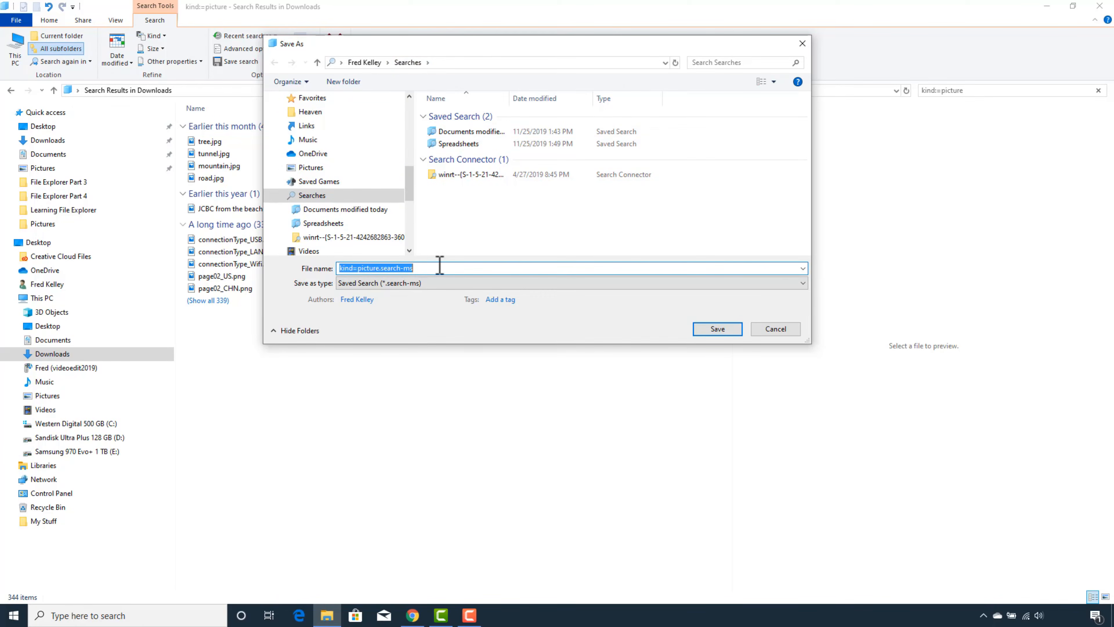
{"action": "type", "text": "Downloaded pictures"}
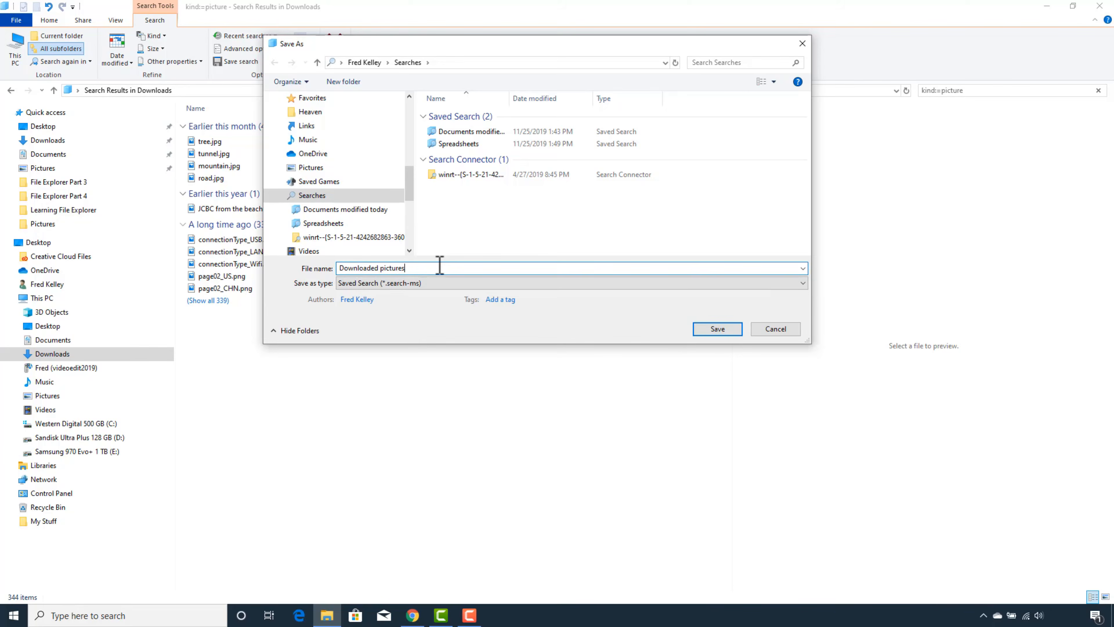
{"action": "left_click", "coordinate": [703, 329]}
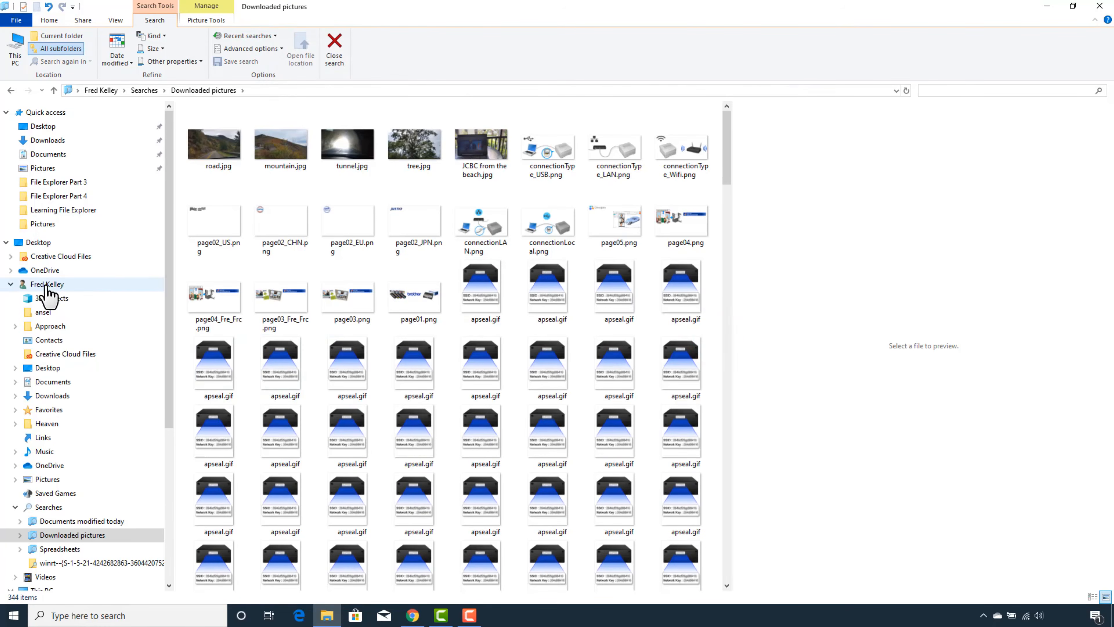
Locate the Downloaded pictures saved search in the Searches folder of the user's profile and open it.
{"action": "left_click", "coordinate": [12, 284]}
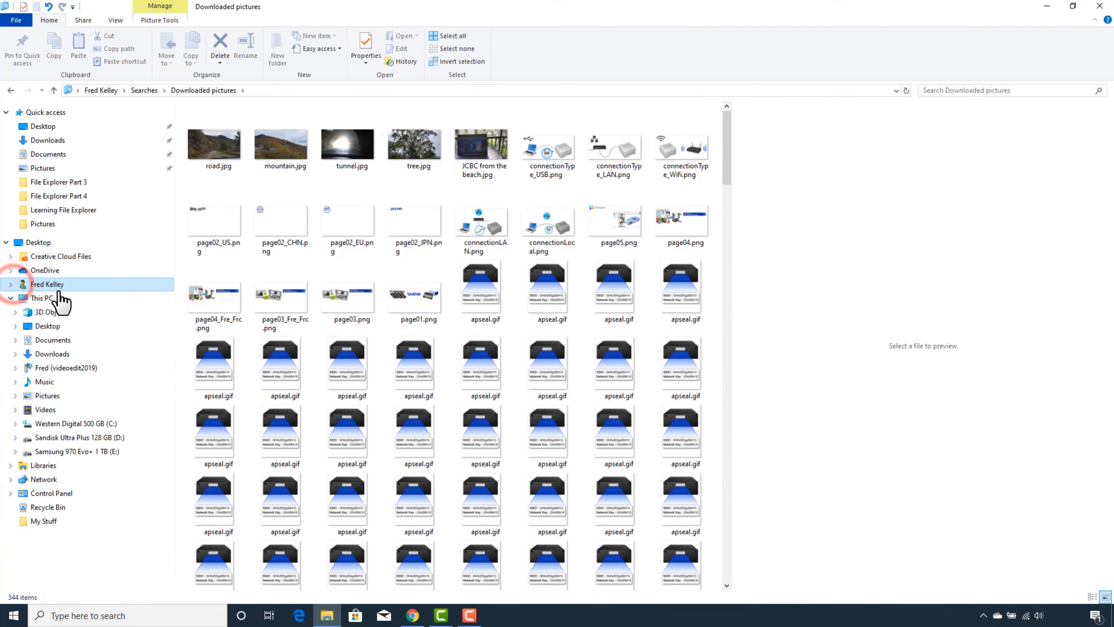
{"action": "left_click", "coordinate": [11, 285]}
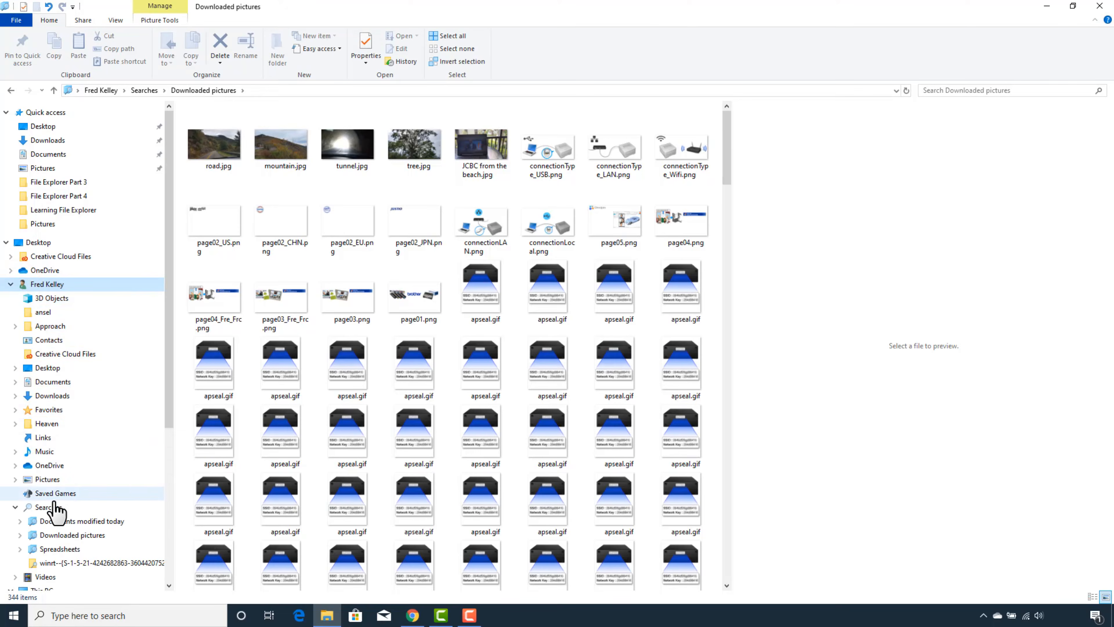
{"action": "left_click", "coordinate": [16, 508]}
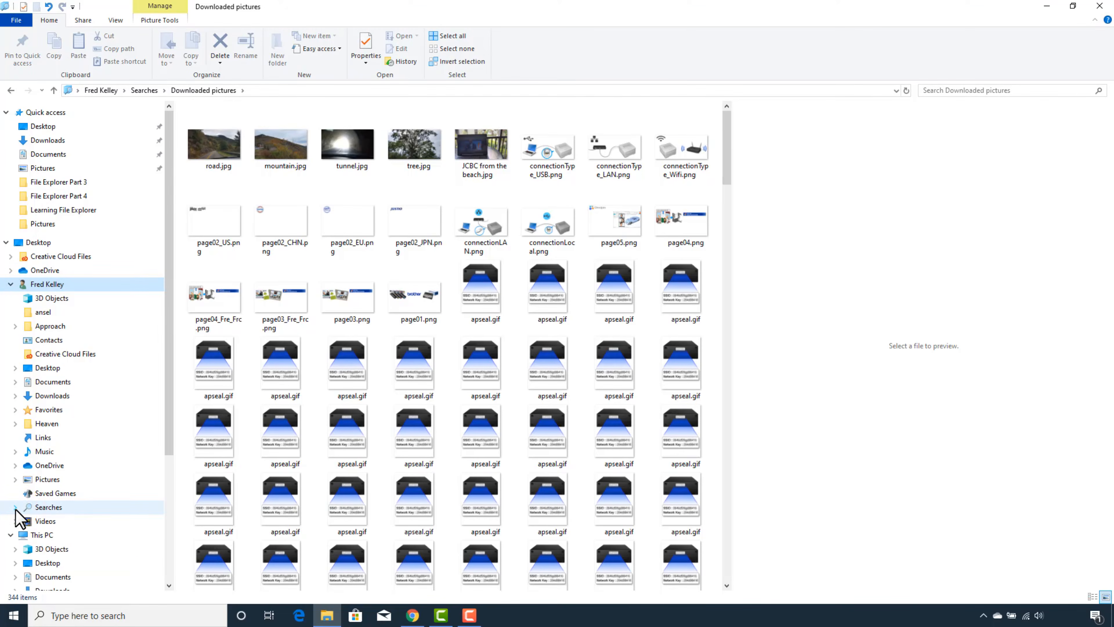
{"action": "left_click", "coordinate": [16, 508]}
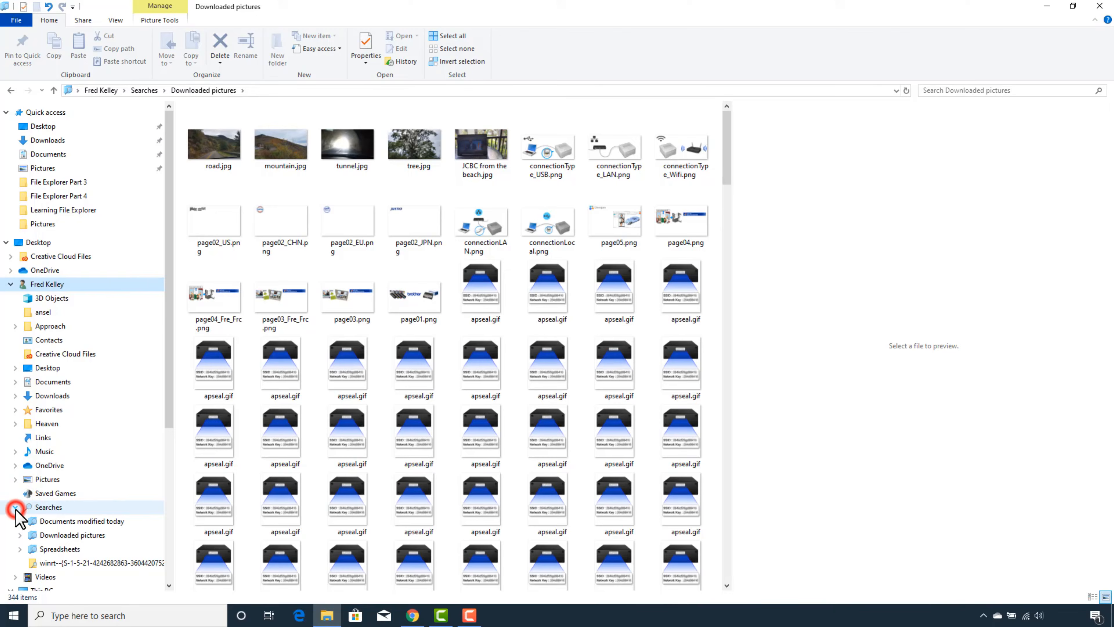
{"action": "left_click", "coordinate": [80, 536]}
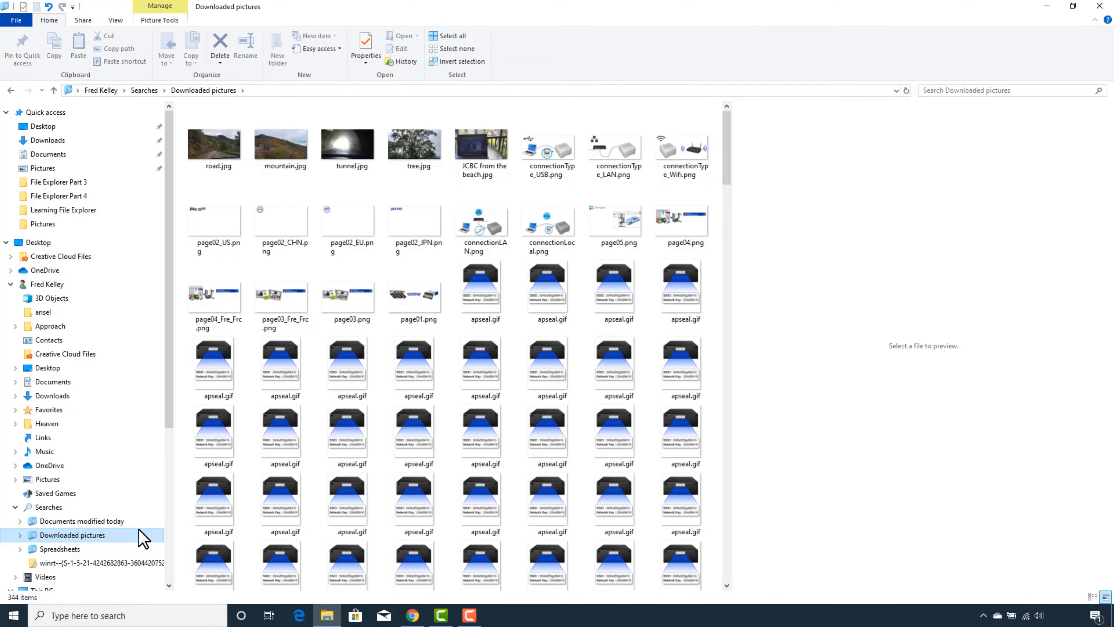
Copy the Downloaded pictures saved search to the root of Western Digital 500 GB (C:), granting administrator permission.
{"action": "right_click", "coordinate": [98, 536]}
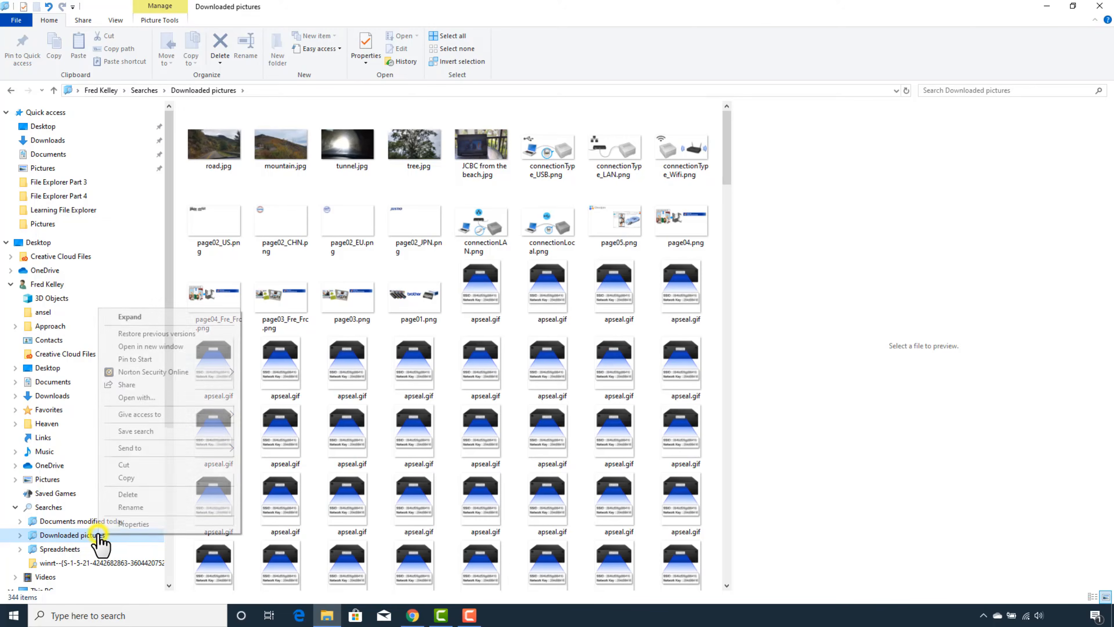
{"action": "left_click", "coordinate": [127, 482]}
{"action": "left_click_drag", "start_coordinate": [169, 377], "coordinate": [171, 500]}
{"action": "right_click", "coordinate": [102, 526]}
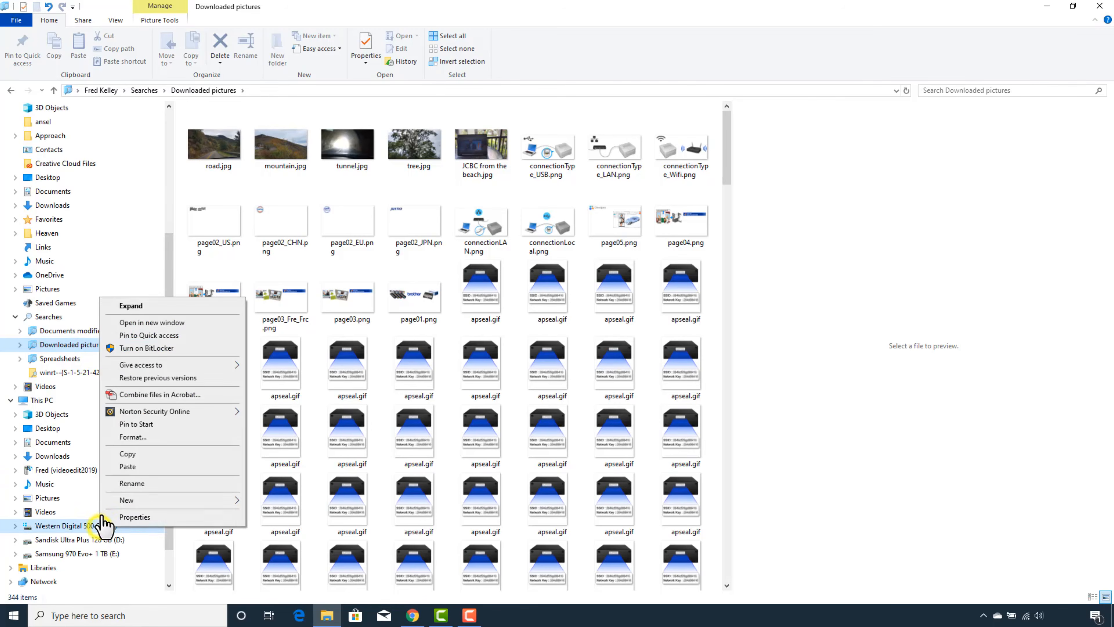
{"action": "left_click", "coordinate": [127, 468]}
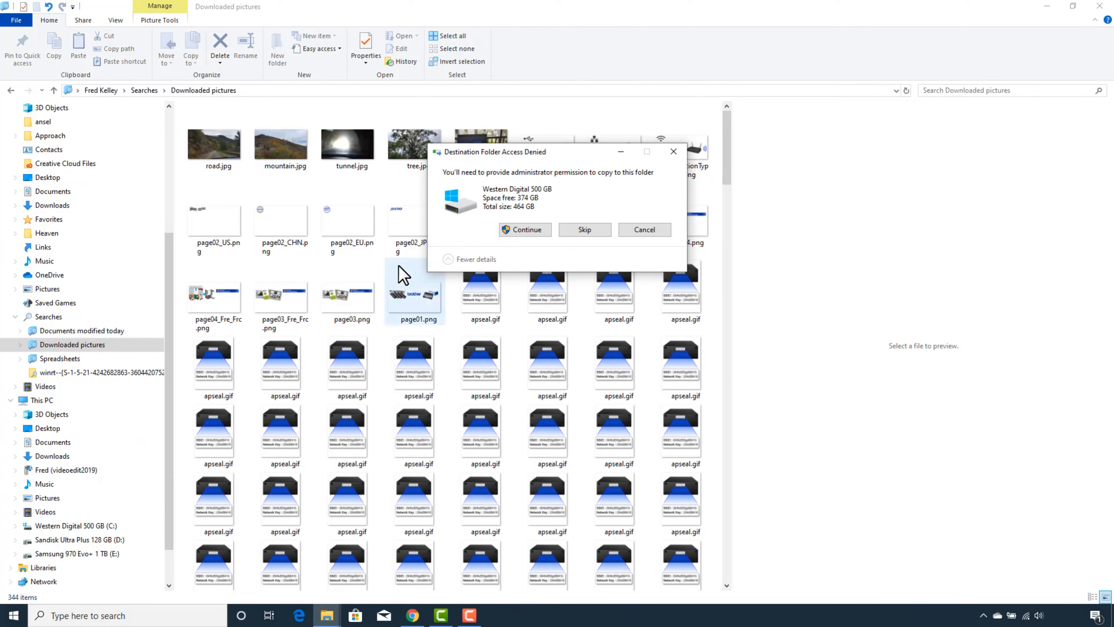
{"action": "left_click", "coordinate": [529, 232]}
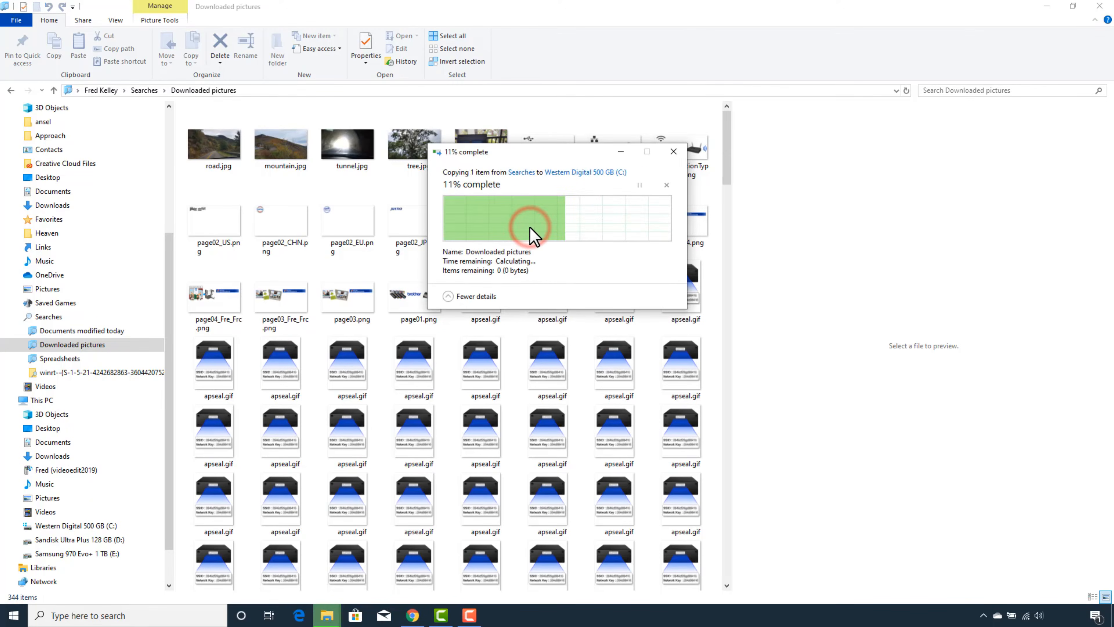
Open the C: drive and run the copied Downloaded pictures saved search from there.
{"action": "left_click", "coordinate": [85, 526]}
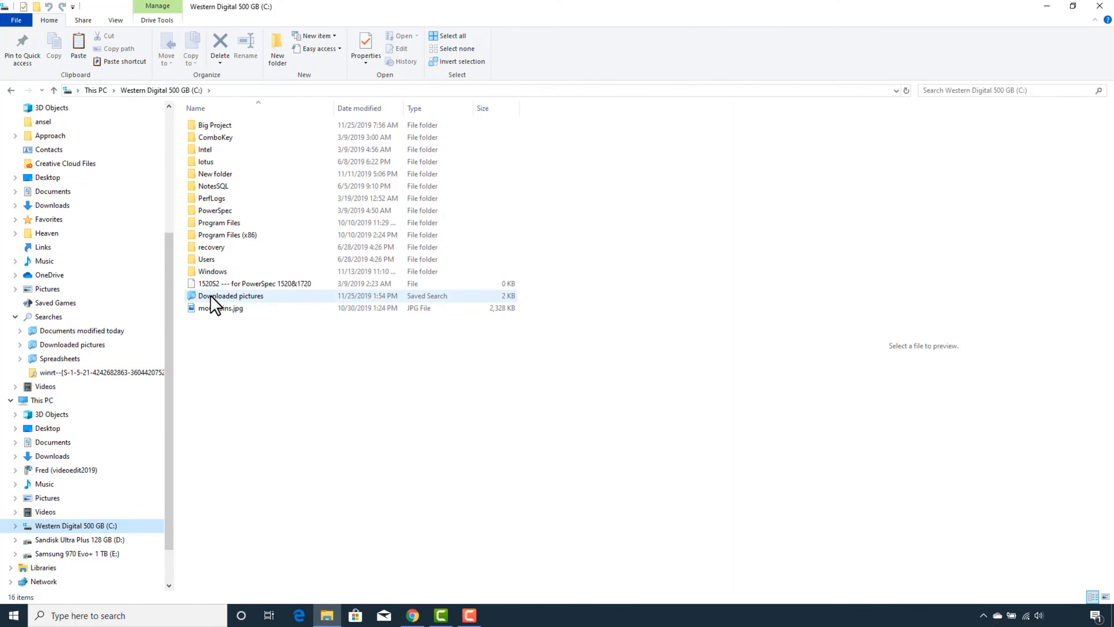
{"action": "left_click", "coordinate": [196, 297]}
{"action": "double_click", "coordinate": [194, 296]}
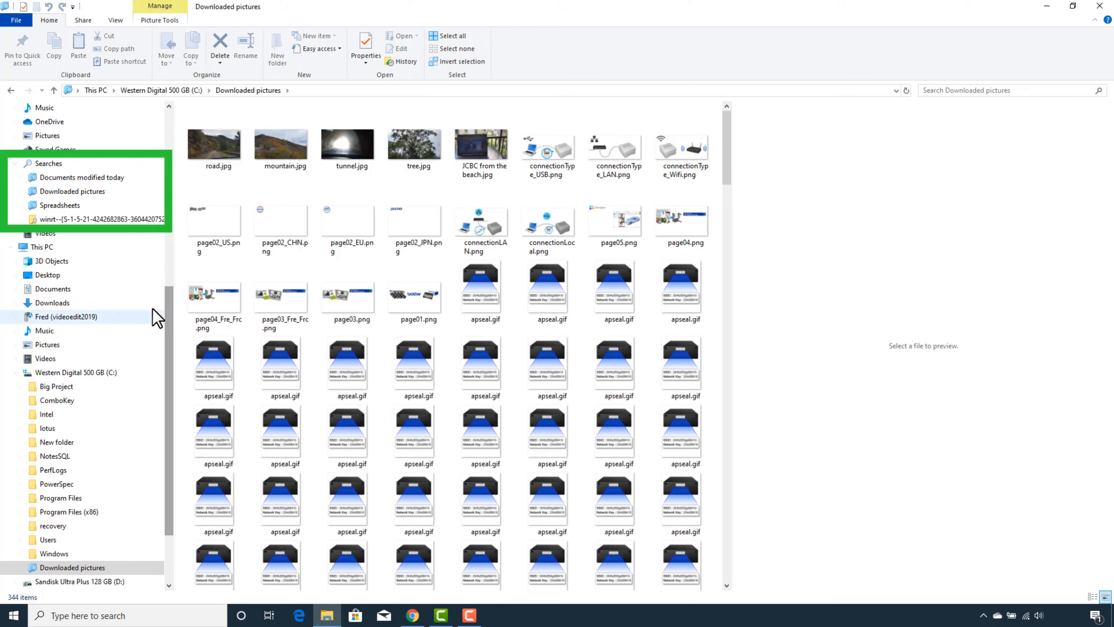
Pin the Downloaded pictures saved search from the Searches folder to Start and inspect its tile options.
{"action": "right_click", "coordinate": [73, 197]}
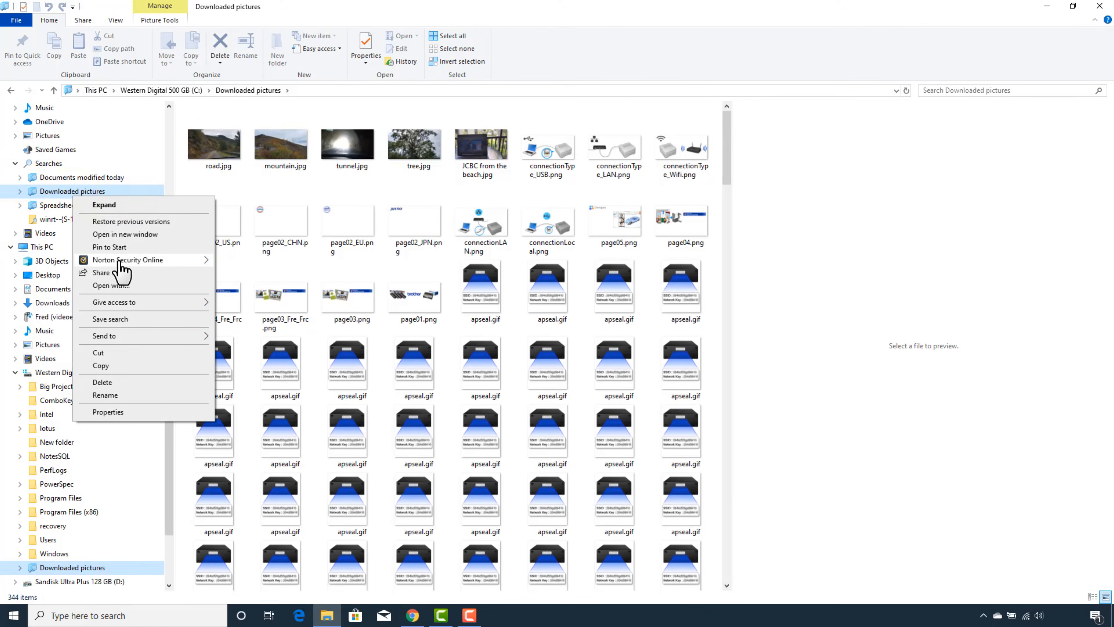
{"action": "left_click", "coordinate": [122, 248]}
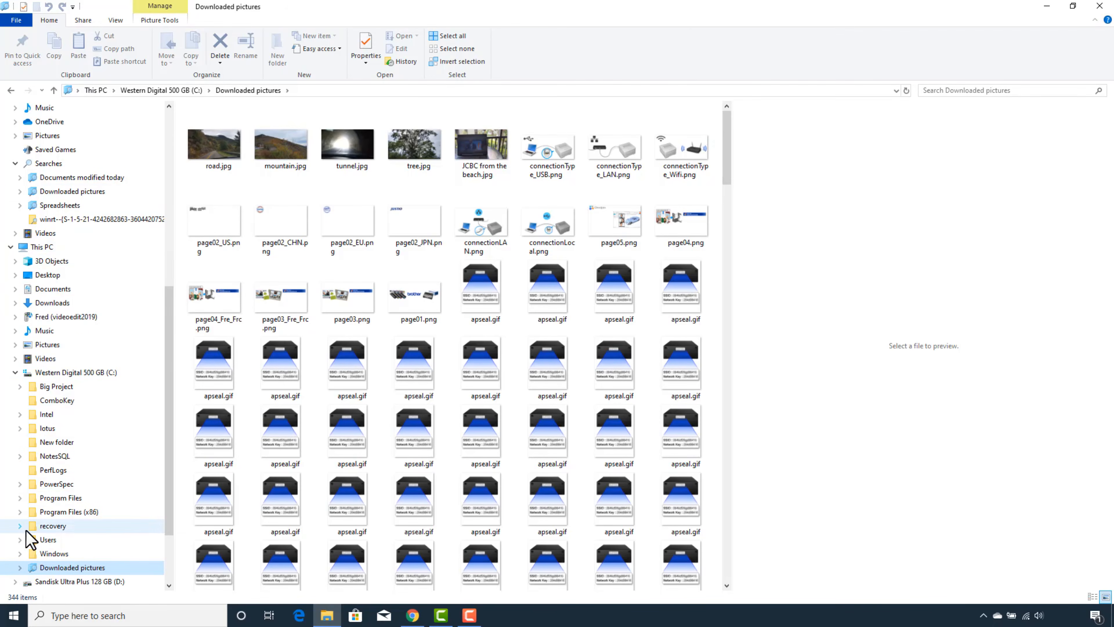
{"action": "left_click", "coordinate": [14, 619]}
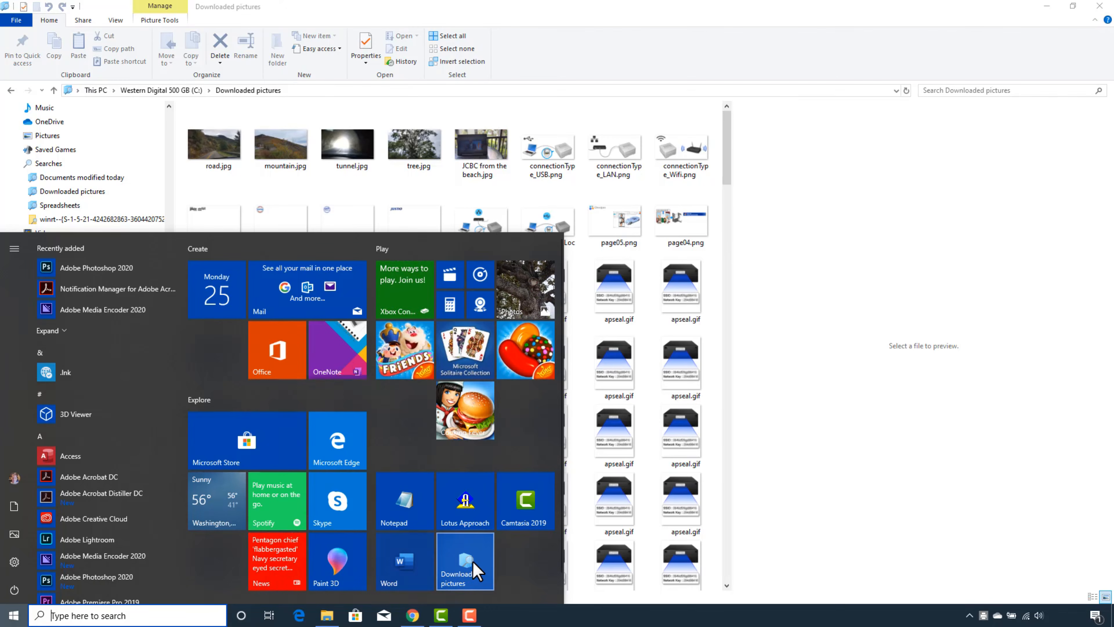
{"action": "right_click", "coordinate": [477, 571]}
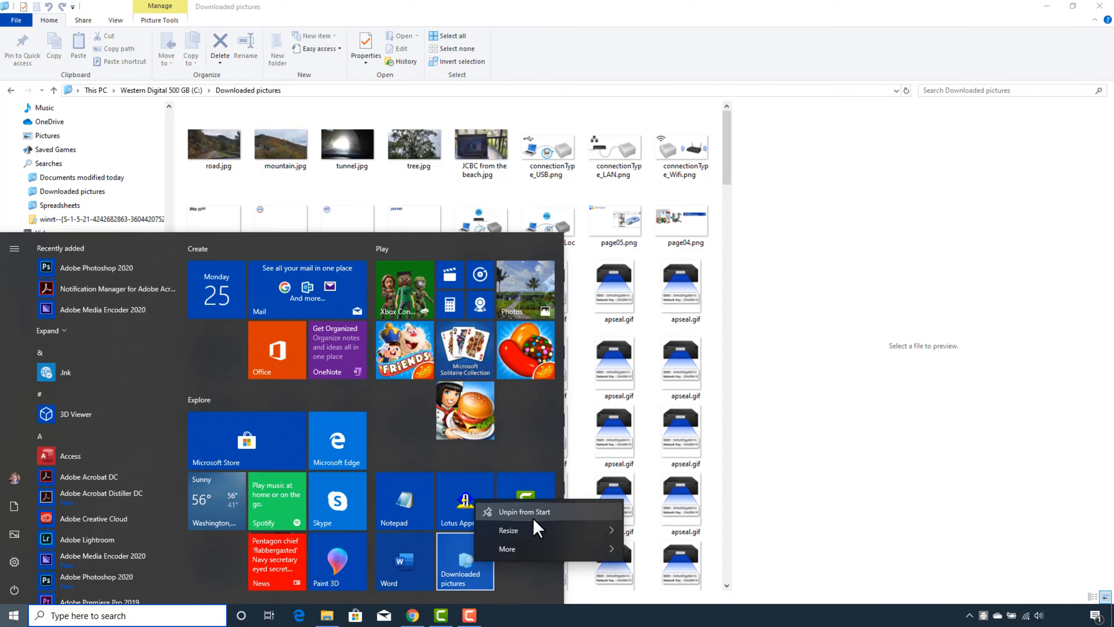
{"action": "left_click", "coordinate": [818, 524]}
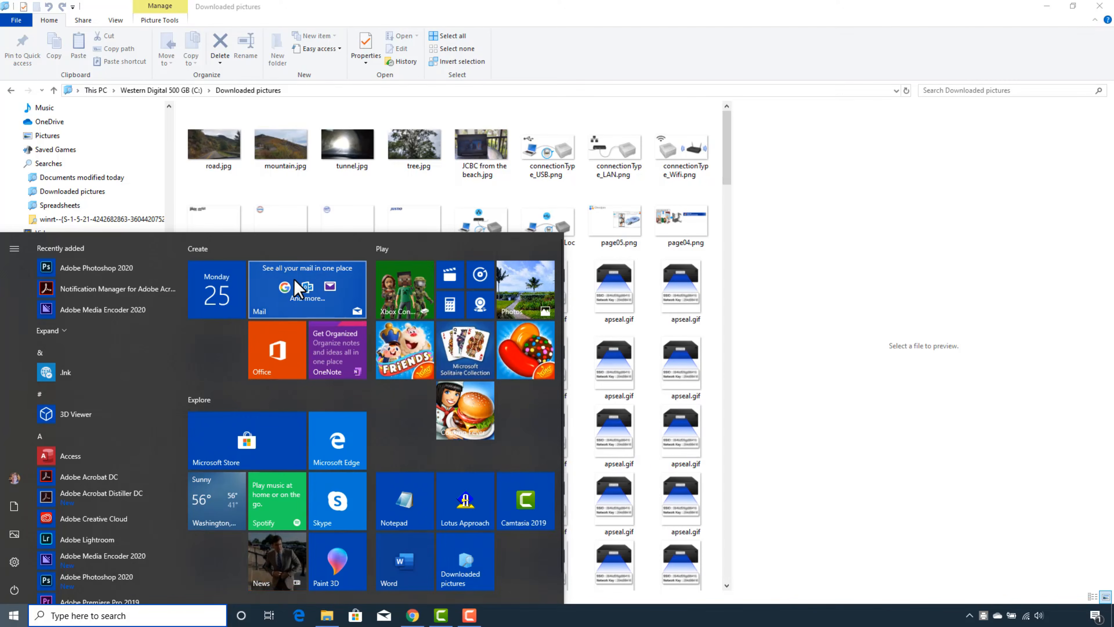
{"action": "key", "text": "Escape"}
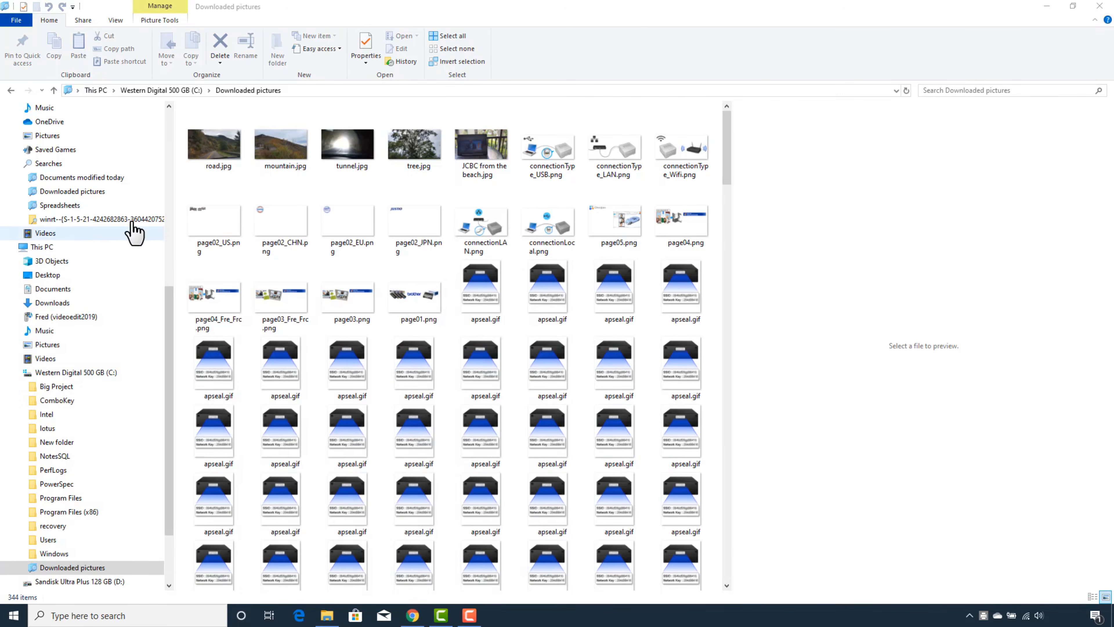
Unpin the Downloaded pictures saved search from Start.
{"action": "right_click", "coordinate": [55, 191]}
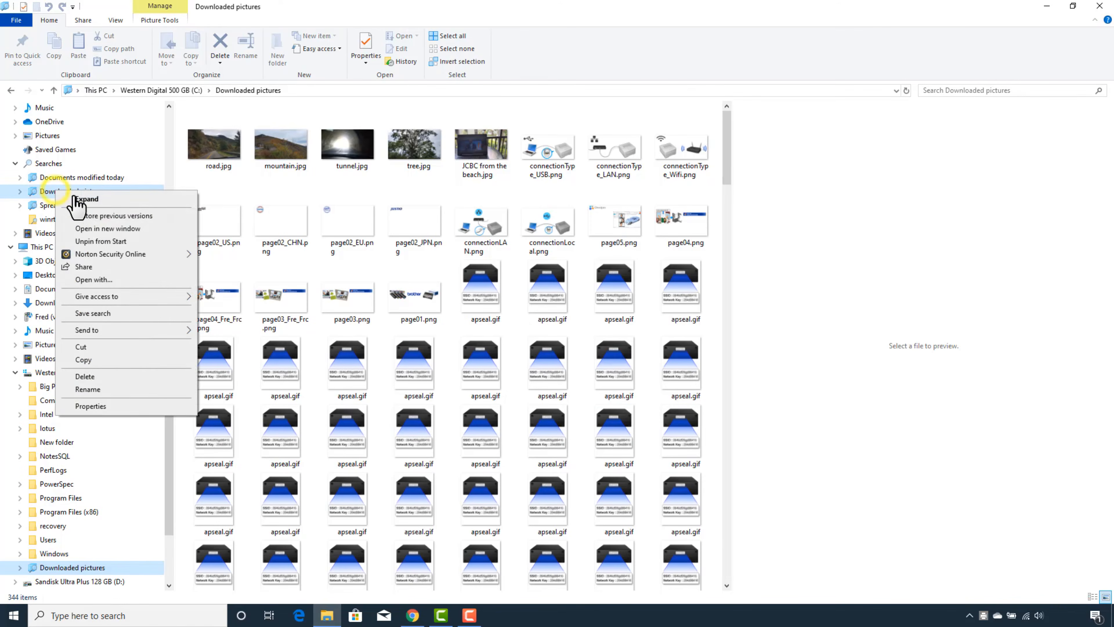
{"action": "left_click", "coordinate": [103, 241]}
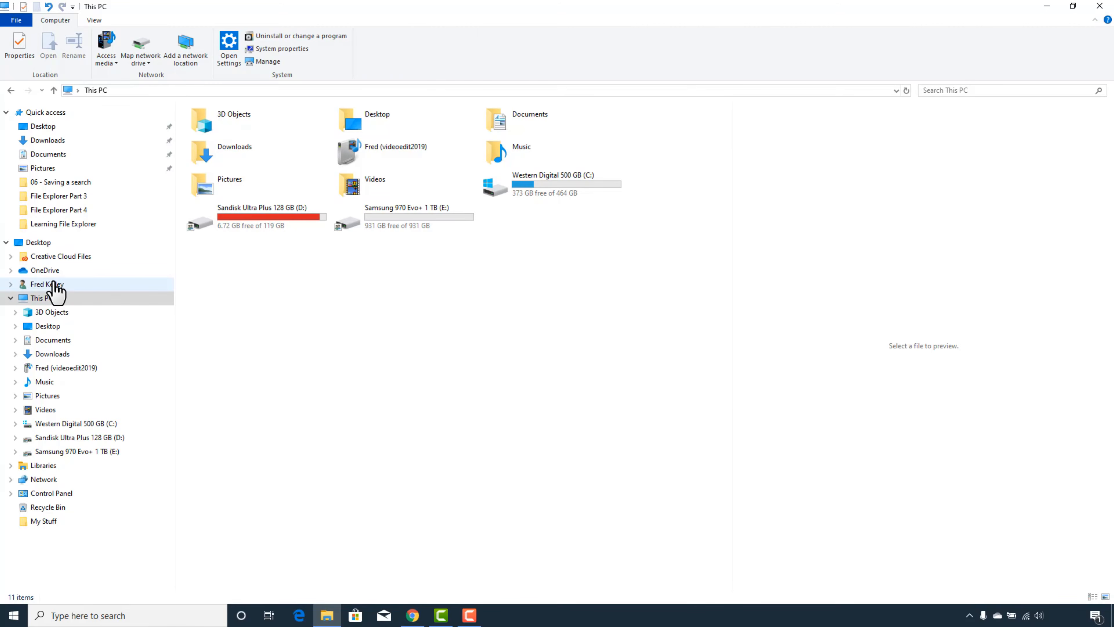
Expand the user's profile folder and open the indexed locations for modification through the advanced search options of This PC.
{"action": "left_click", "coordinate": [11, 284]}
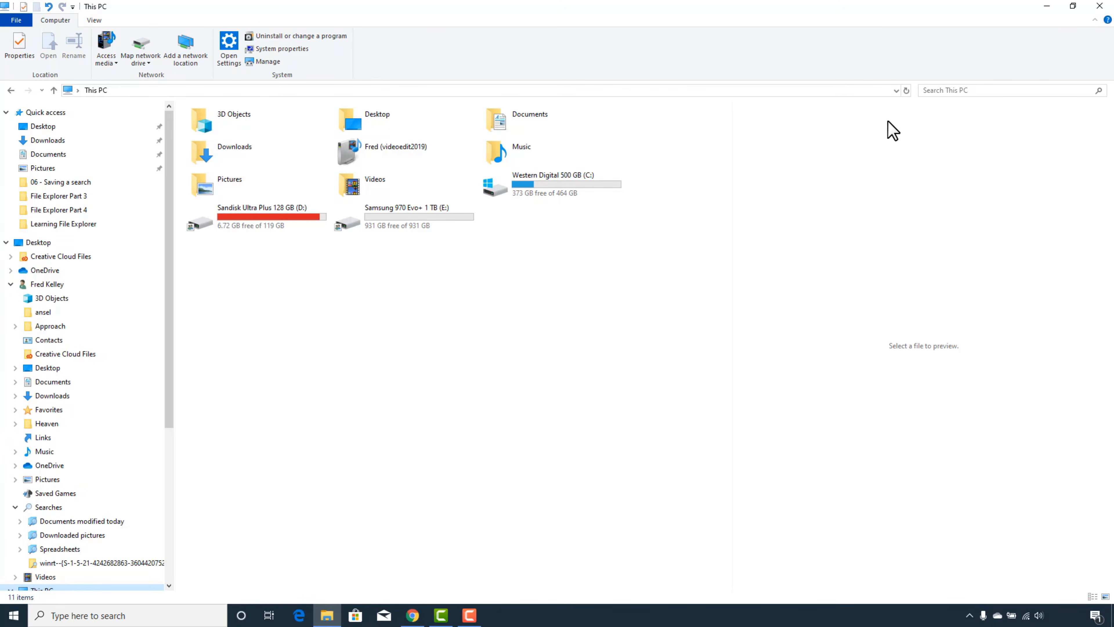
{"action": "left_click", "coordinate": [940, 90]}
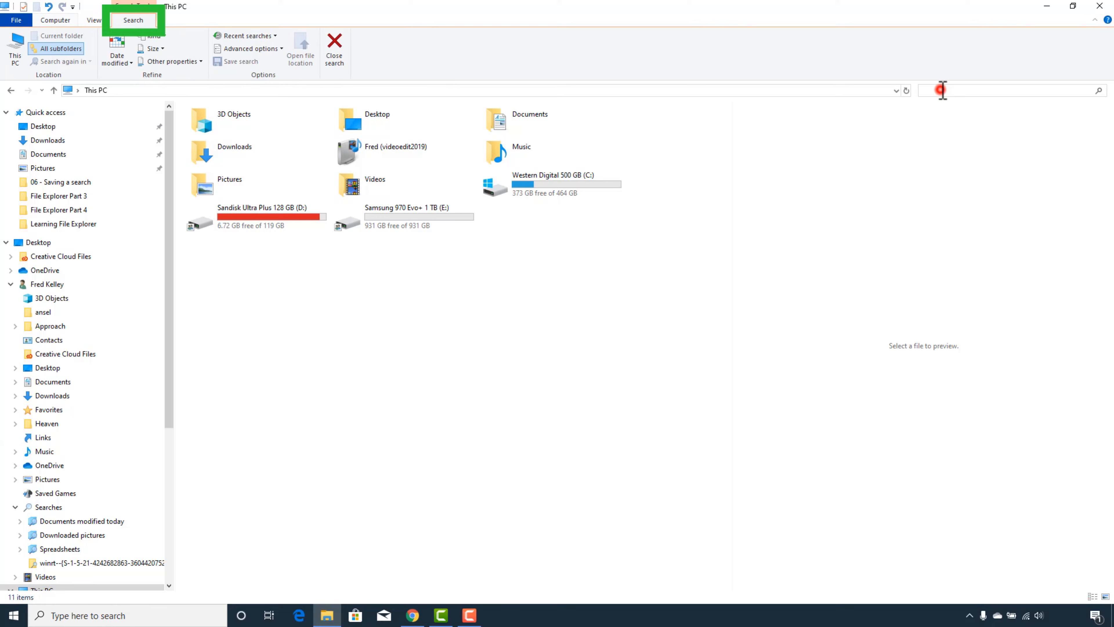
{"action": "left_click", "coordinate": [265, 51]}
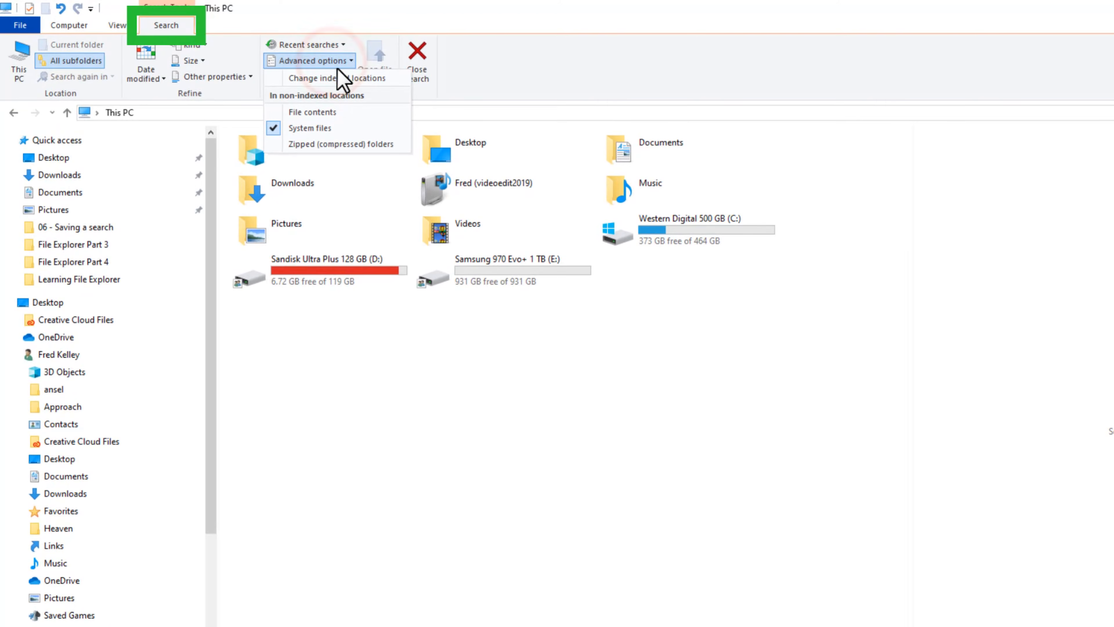
{"action": "left_click", "coordinate": [380, 79]}
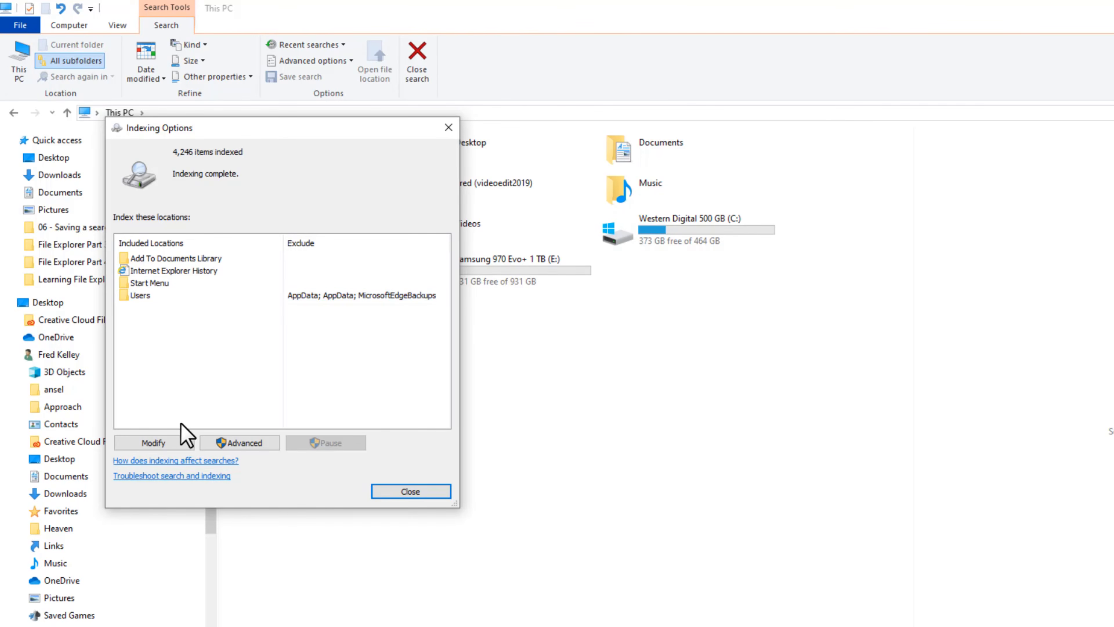
{"action": "left_click", "coordinate": [179, 442]}
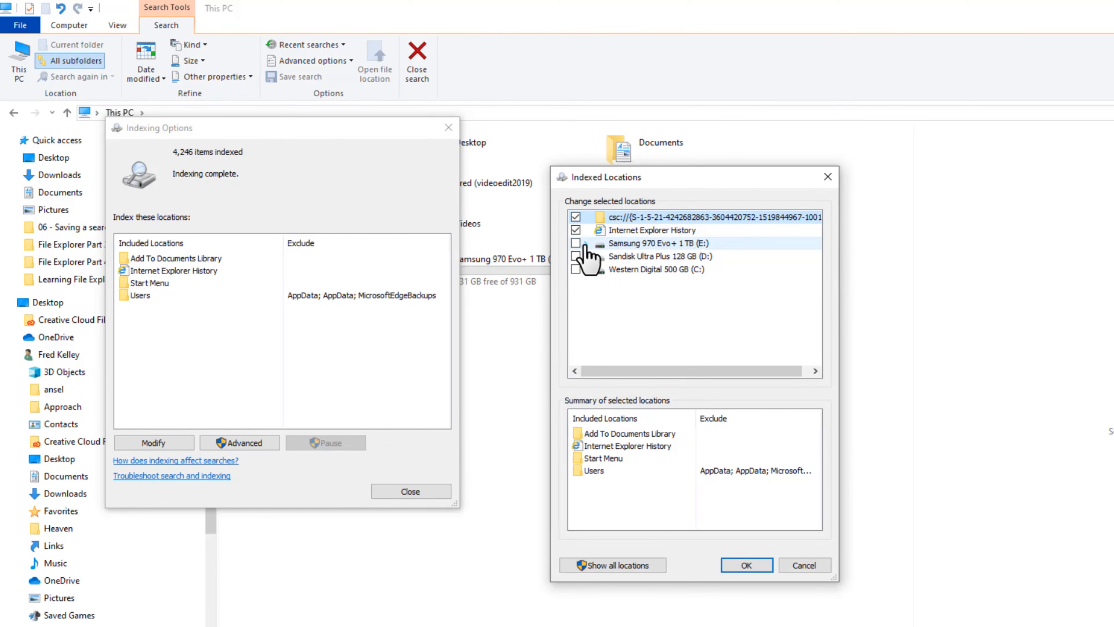
Add Samsung 970 Evo+ 1 TB (E:) to the indexed locations and remove it again.
{"action": "left_click", "coordinate": [575, 243]}
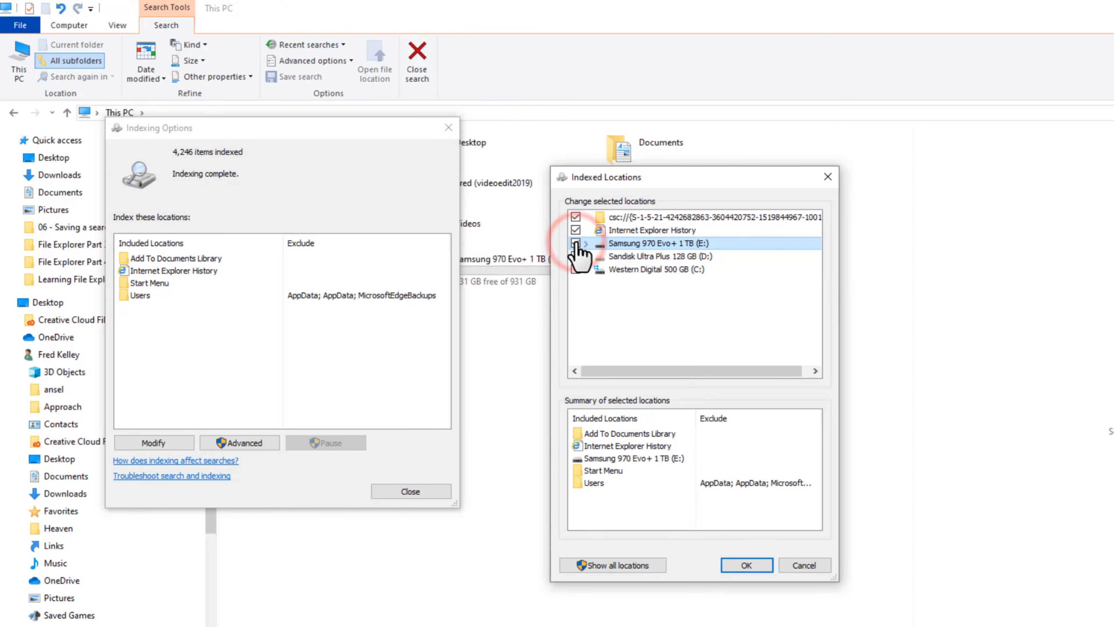
{"action": "left_click", "coordinate": [575, 242]}
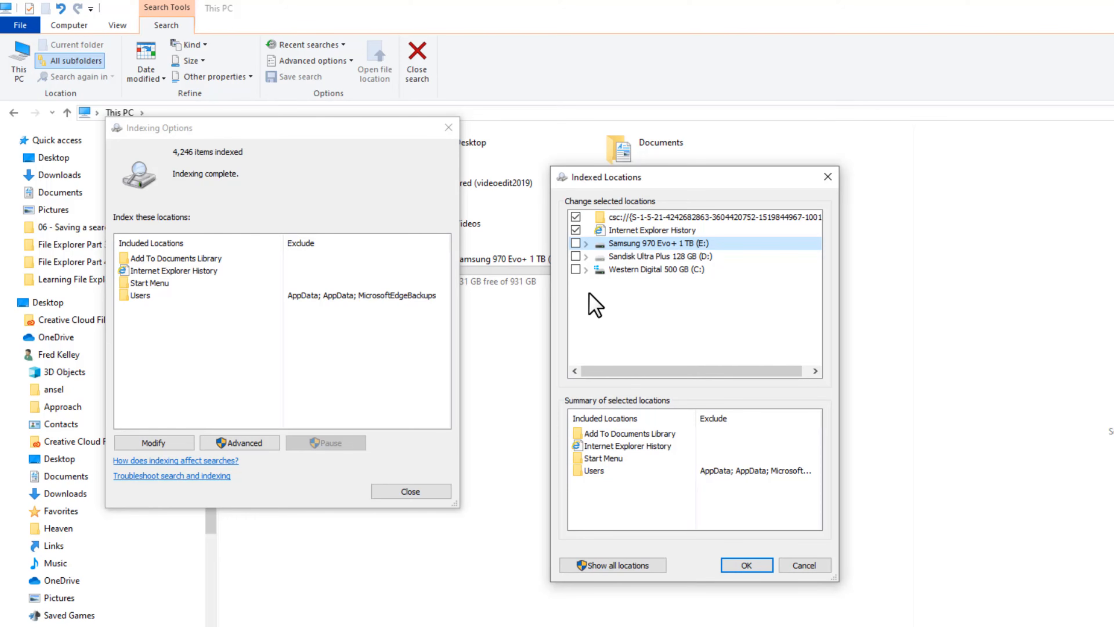
Browse the folders of Western Digital 500 GB (C:), including Program Files, and add the drive's Big Project folder to the indexed locations.
{"action": "left_click", "coordinate": [586, 269]}
{"action": "scroll", "coordinate": [623, 281], "scroll_direction": "down", "scroll_amount": 1}
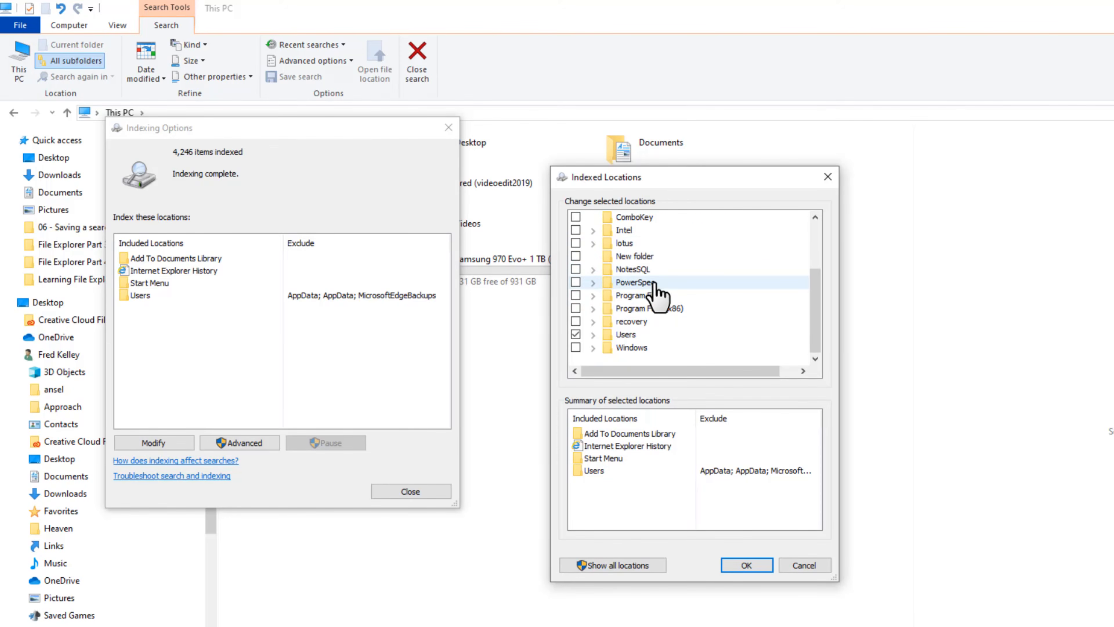
{"action": "left_click", "coordinate": [592, 295]}
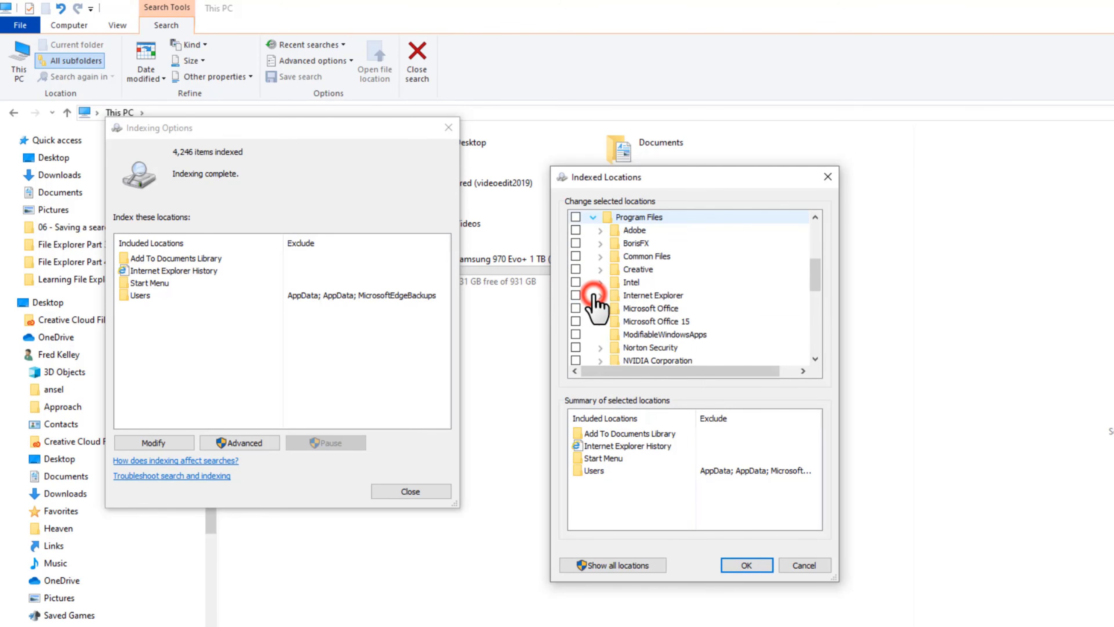
{"action": "left_click", "coordinate": [600, 322]}
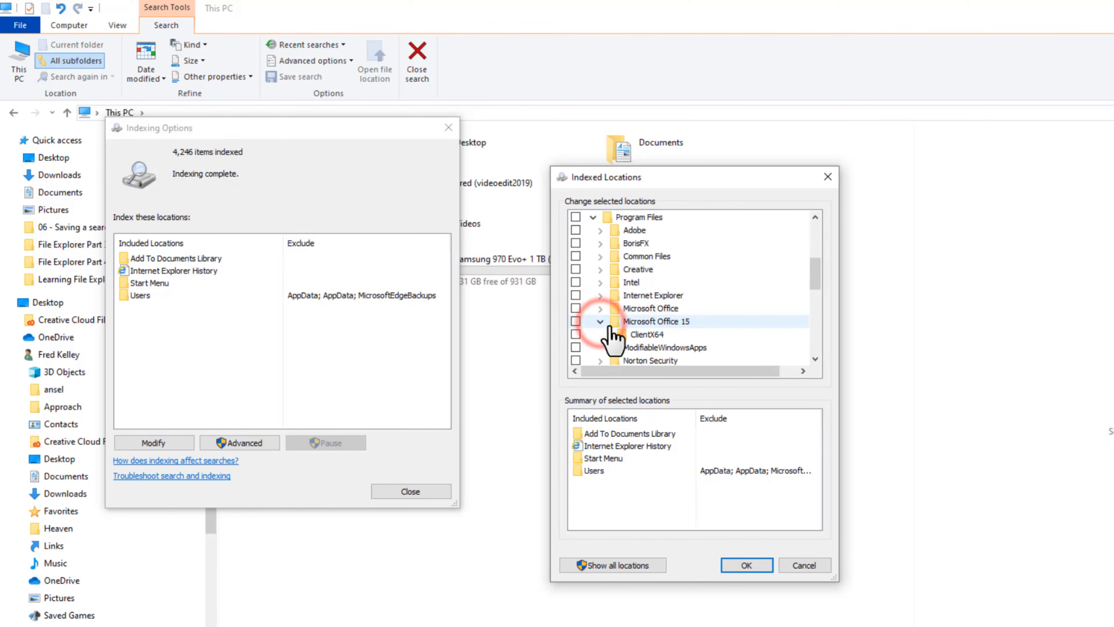
{"action": "scroll", "coordinate": [619, 312], "scroll_direction": "up", "scroll_amount": 2}
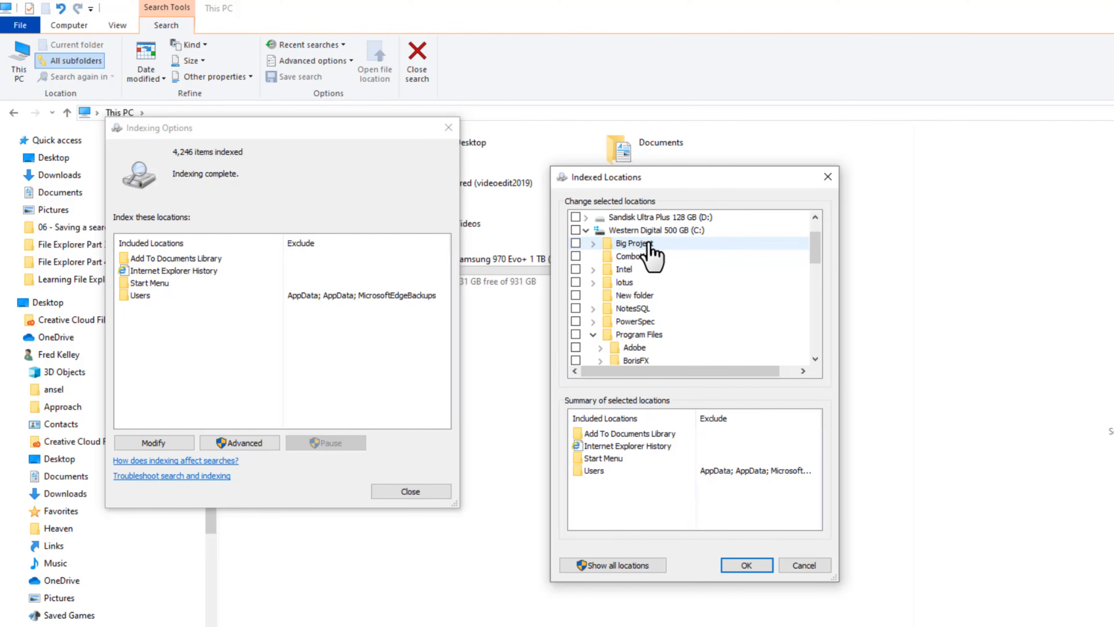
{"action": "left_click", "coordinate": [575, 243]}
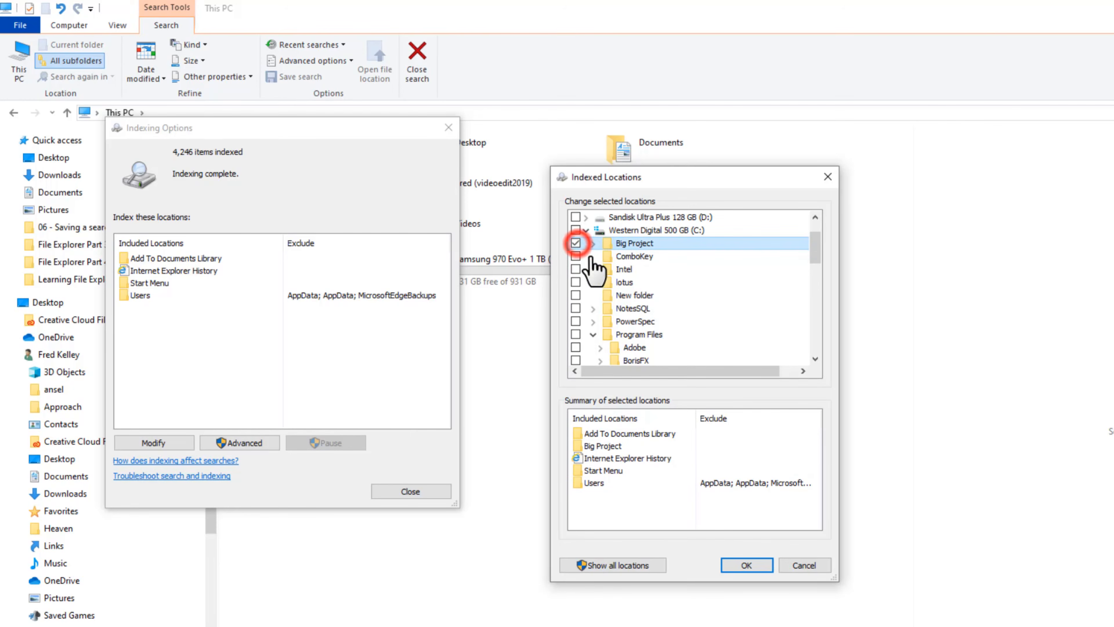
{"action": "left_click", "coordinate": [745, 563]}
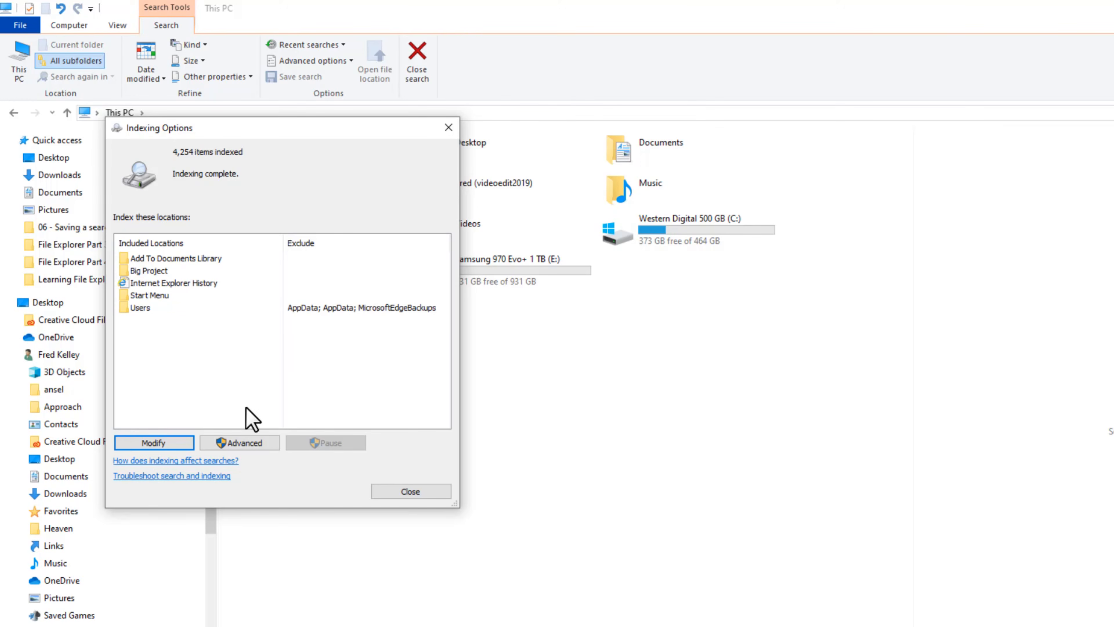
Review the advanced indexing settings, check how the jpg and txt file types are indexed, and close the indexing options without changes.
{"action": "left_click", "coordinate": [241, 440]}
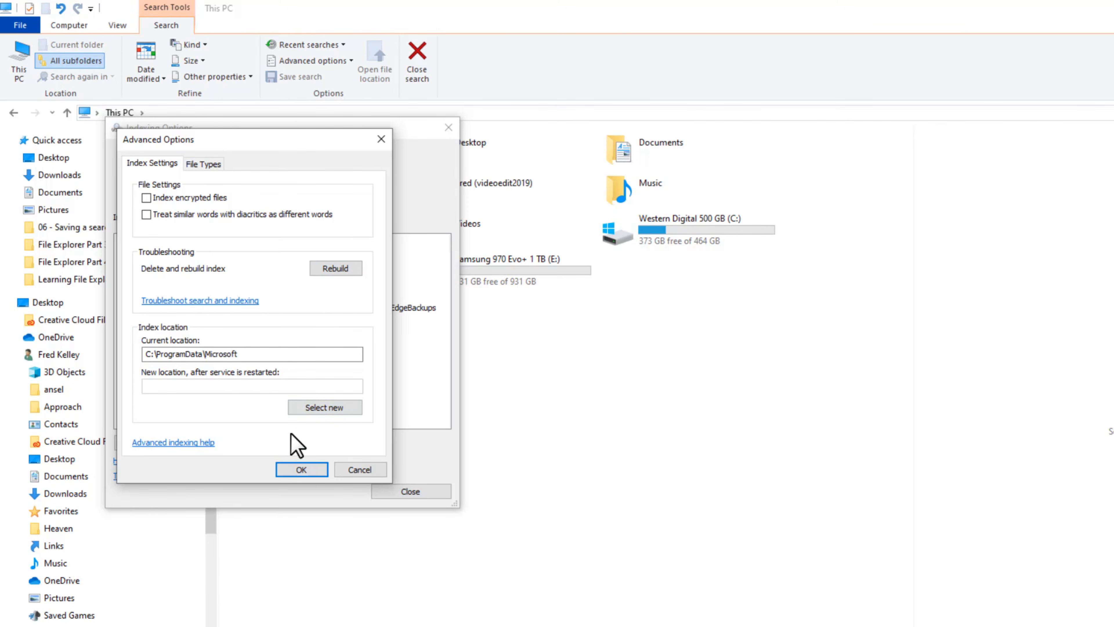
{"action": "left_click", "coordinate": [212, 165]}
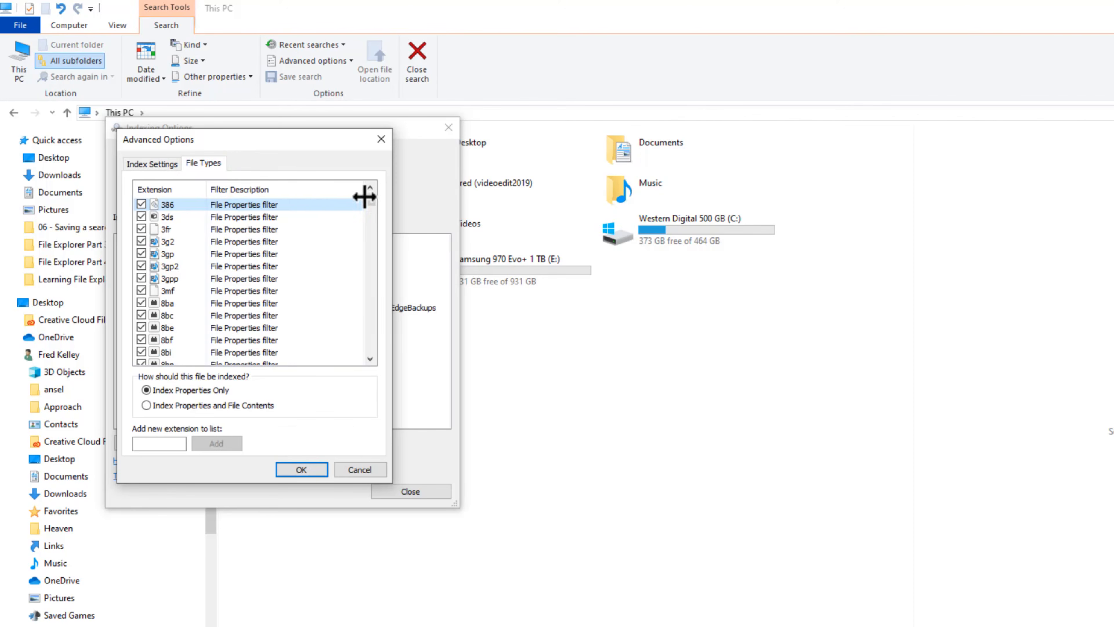
{"action": "left_click_drag", "start_coordinate": [370, 200], "coordinate": [366, 257]}
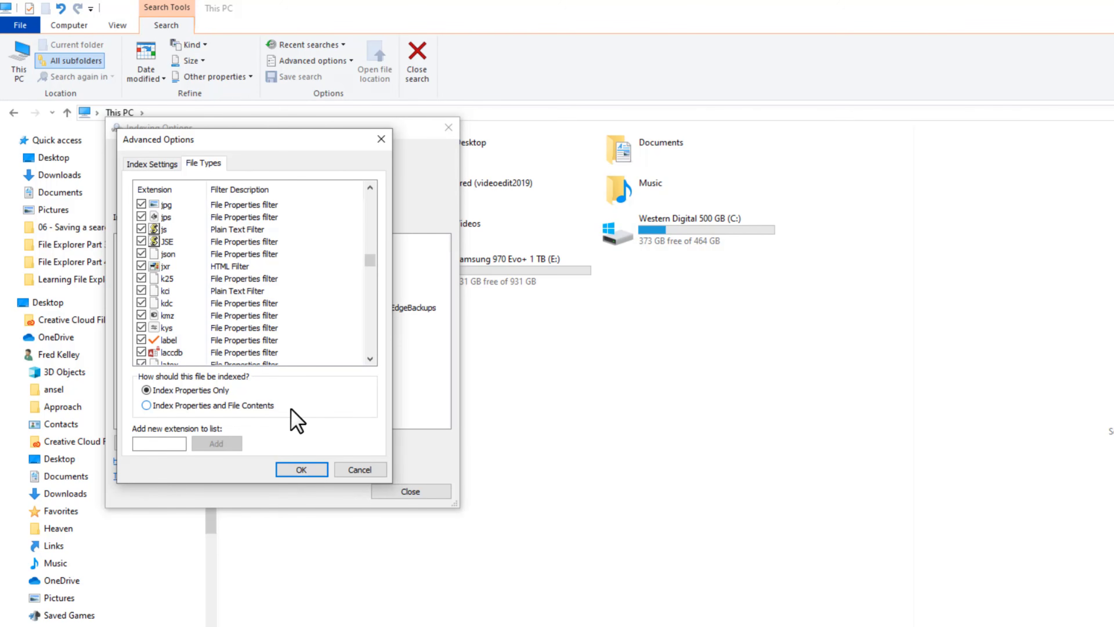
{"action": "left_click", "coordinate": [242, 204]}
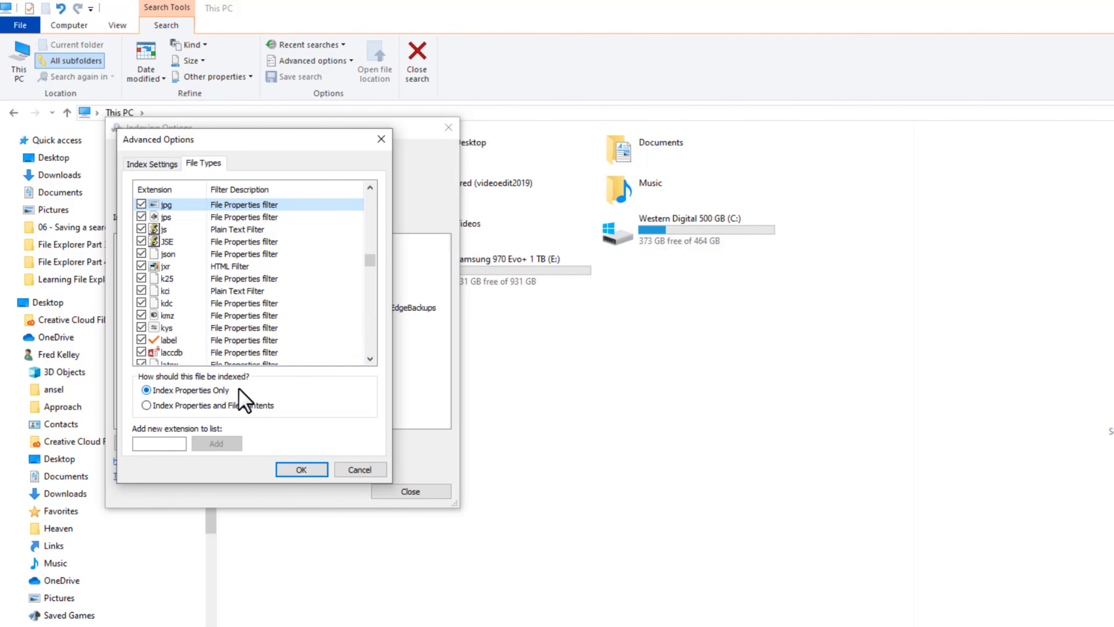
{"action": "left_click_drag", "start_coordinate": [370, 261], "coordinate": [366, 324]}
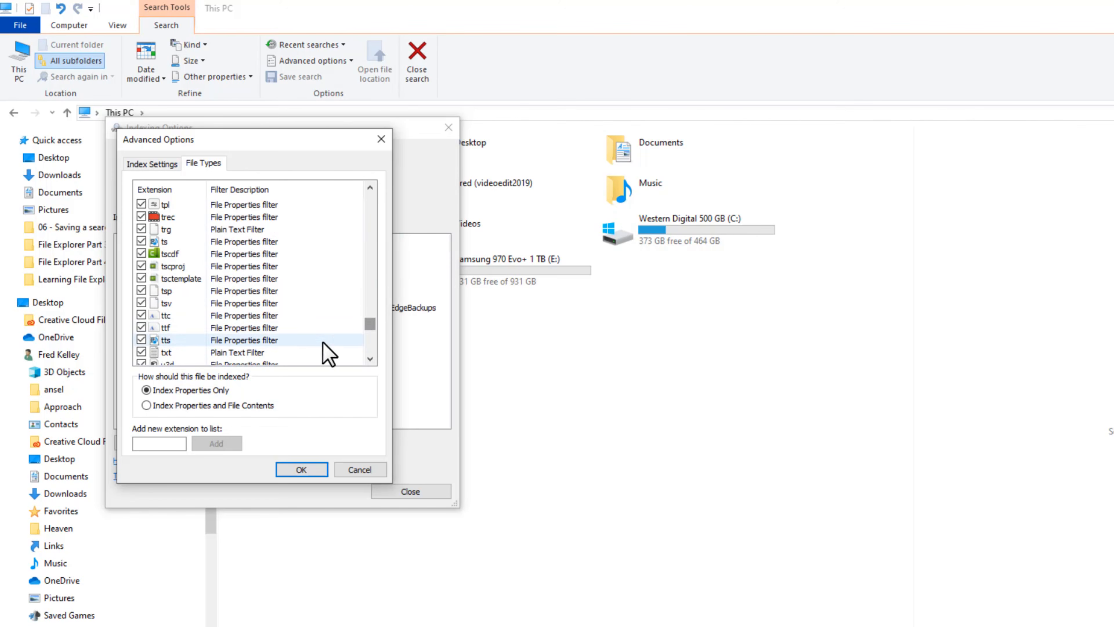
{"action": "left_click", "coordinate": [241, 352]}
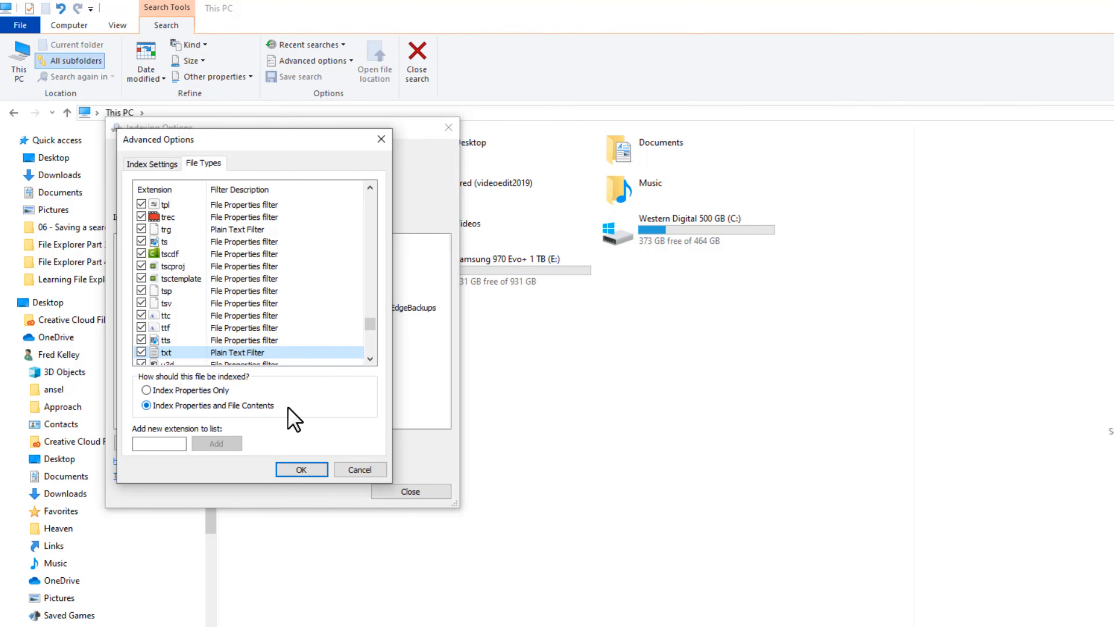
{"action": "left_click", "coordinate": [351, 469]}
{"action": "left_click", "coordinate": [386, 492]}
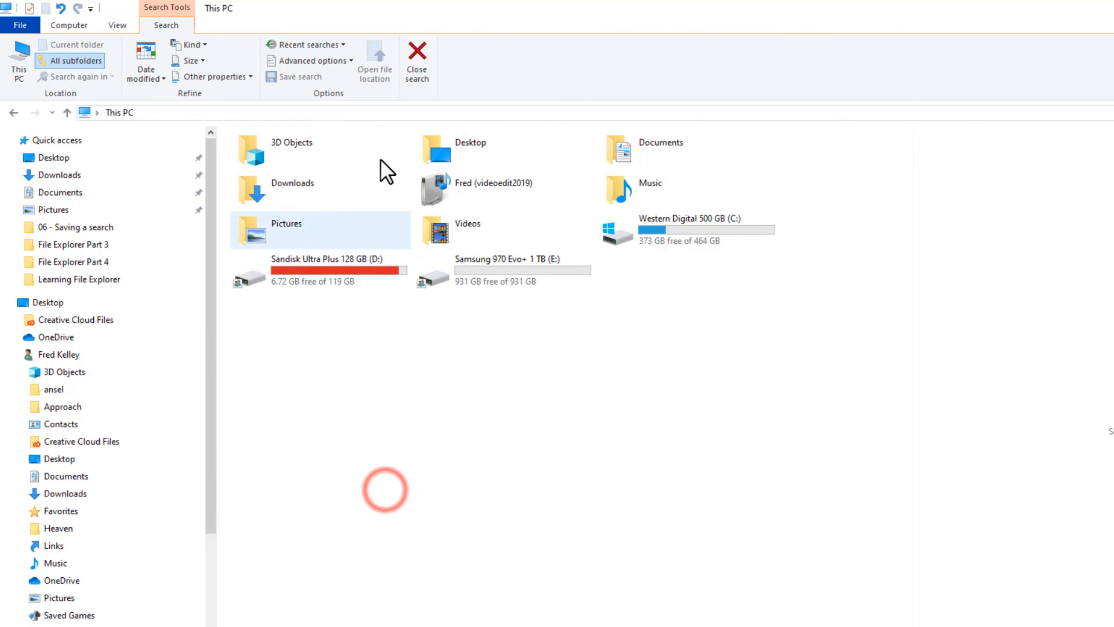
Show the advanced search options for non-indexed locations.
{"action": "left_click", "coordinate": [338, 62]}
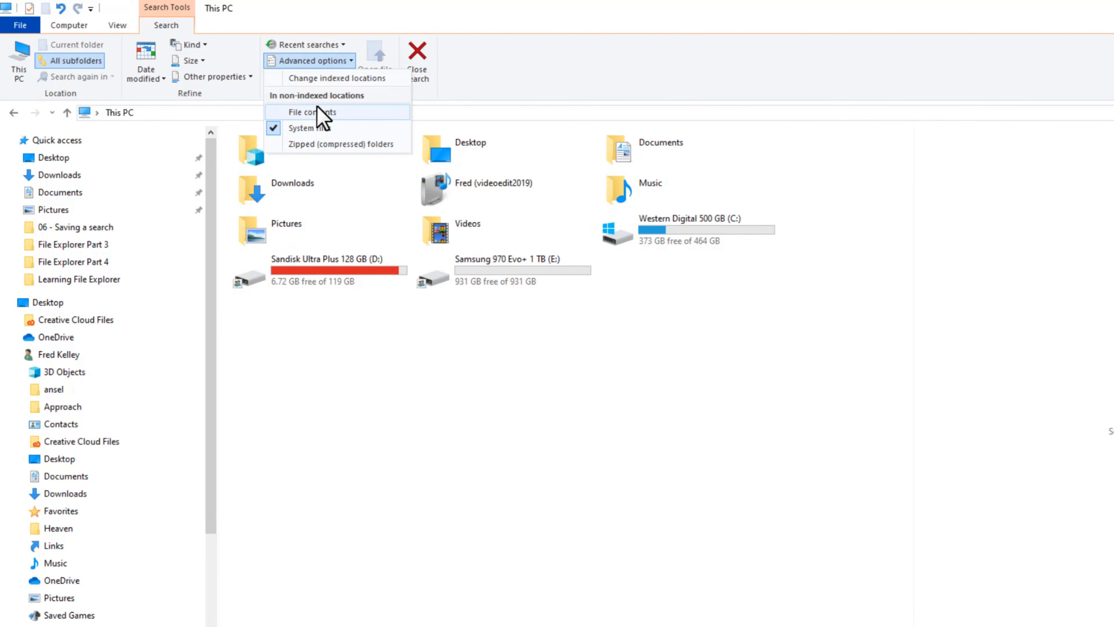